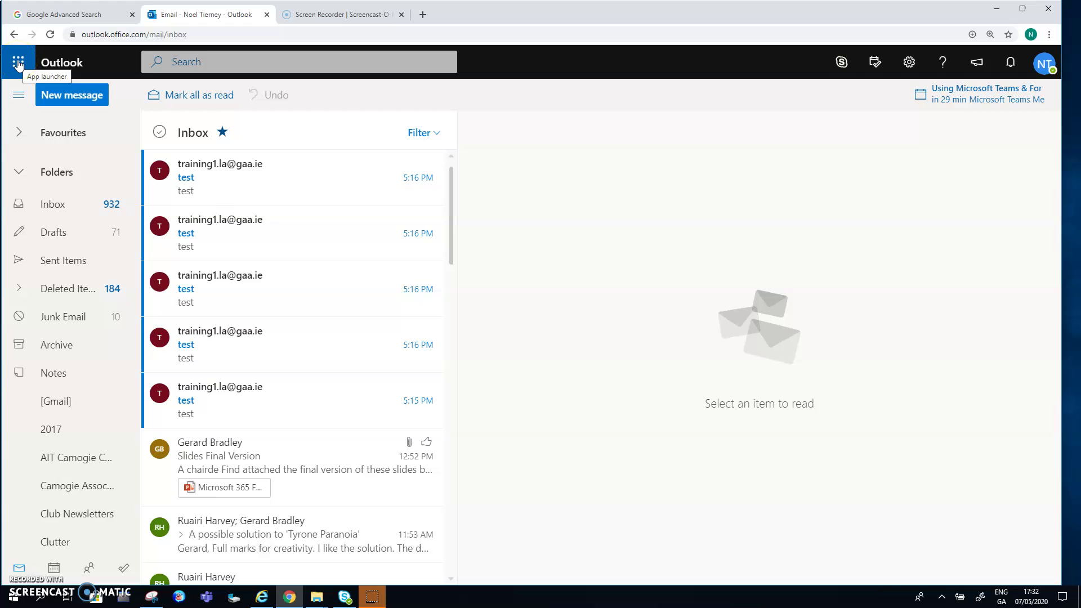
- Switch from Outlook to Microsoft Forms and open the County Officer Details form for editing
click(19, 64)
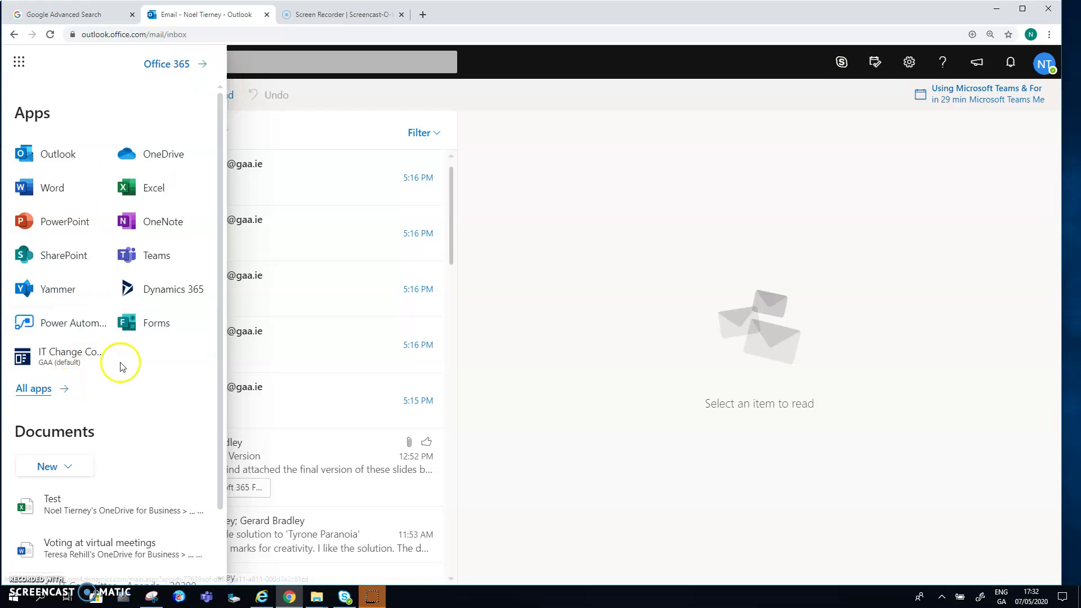
click(43, 389)
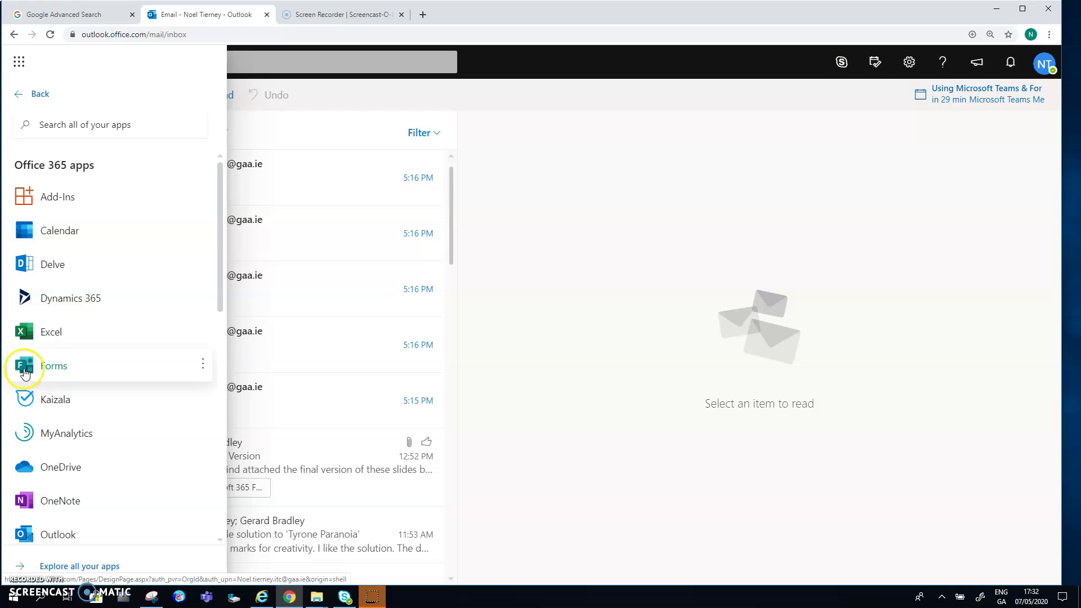
click(24, 371)
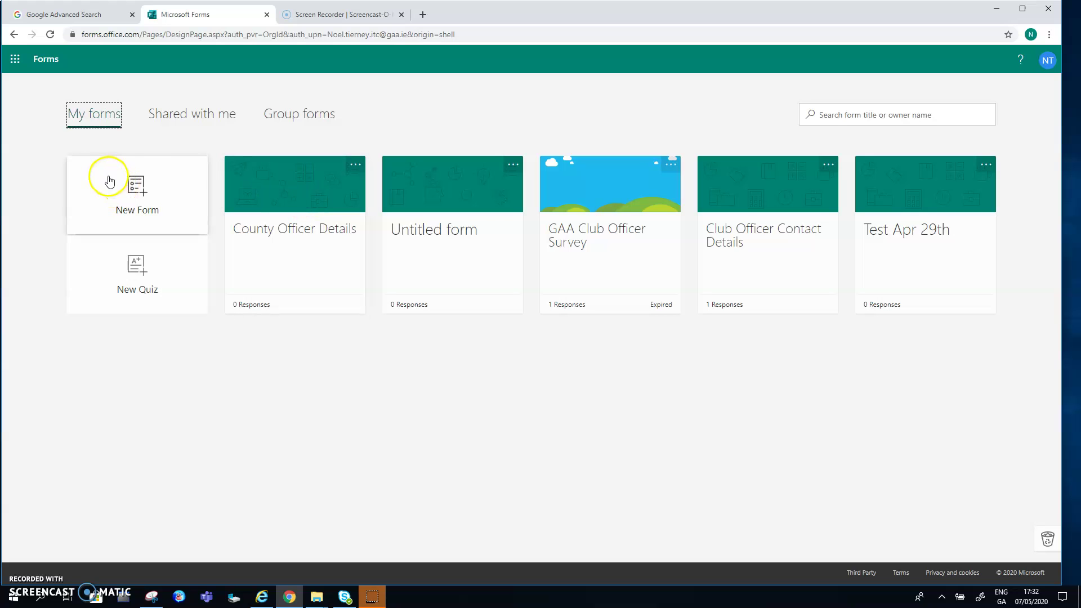
click(285, 190)
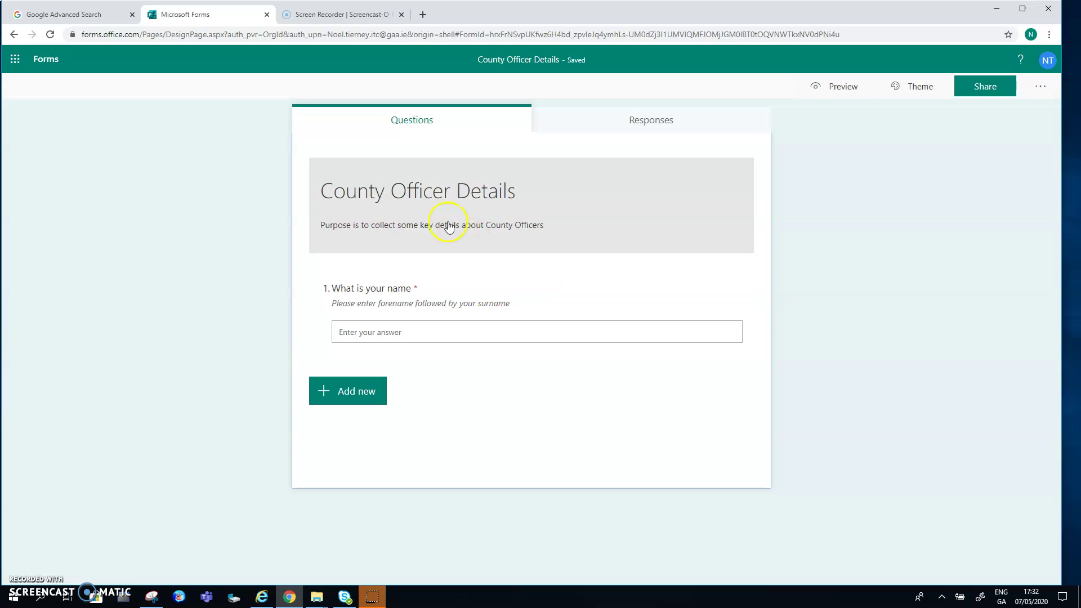
- Change the form's title to "County Board Officer Details"
click(410, 200)
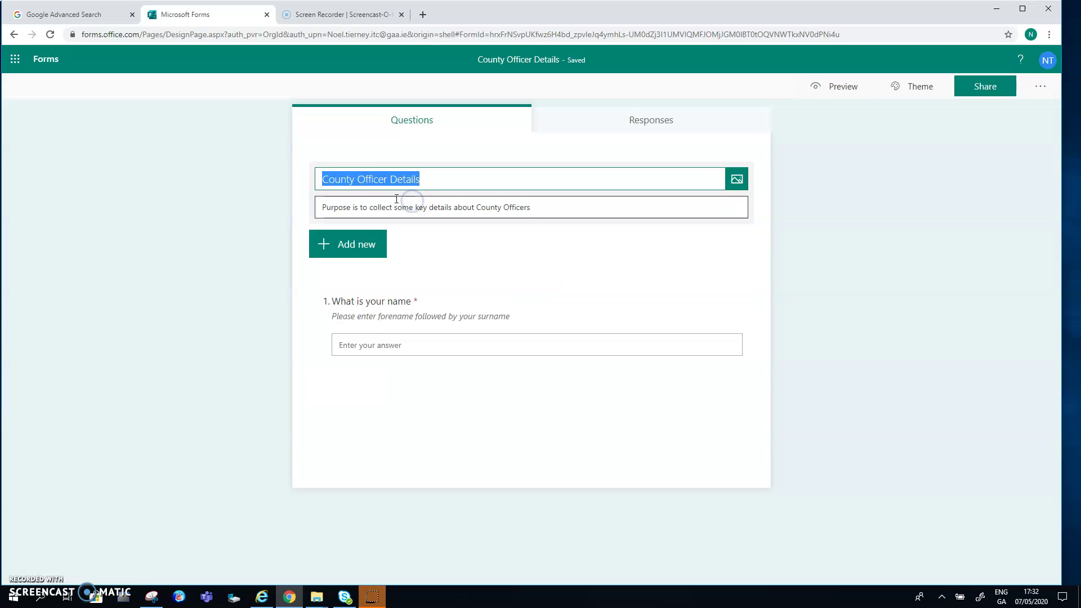
click(357, 178)
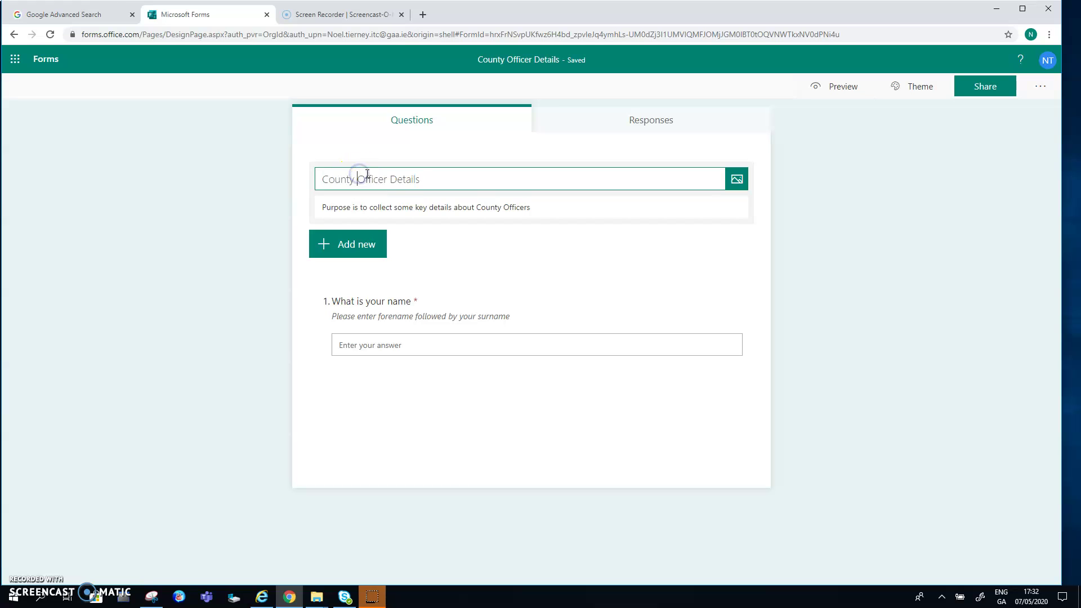
text(Board)
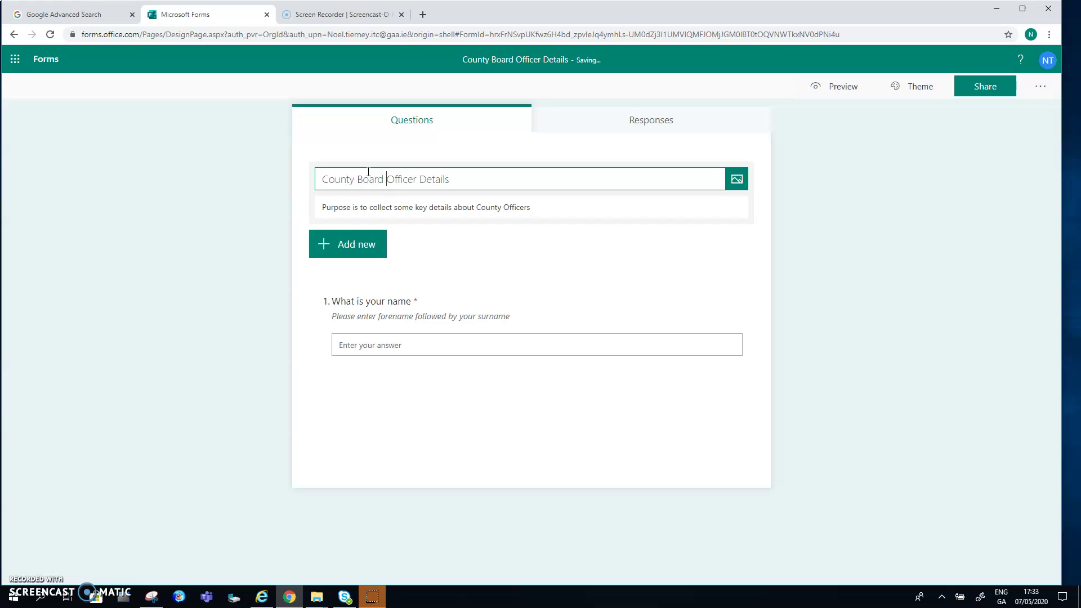
click(523, 208)
click(596, 208)
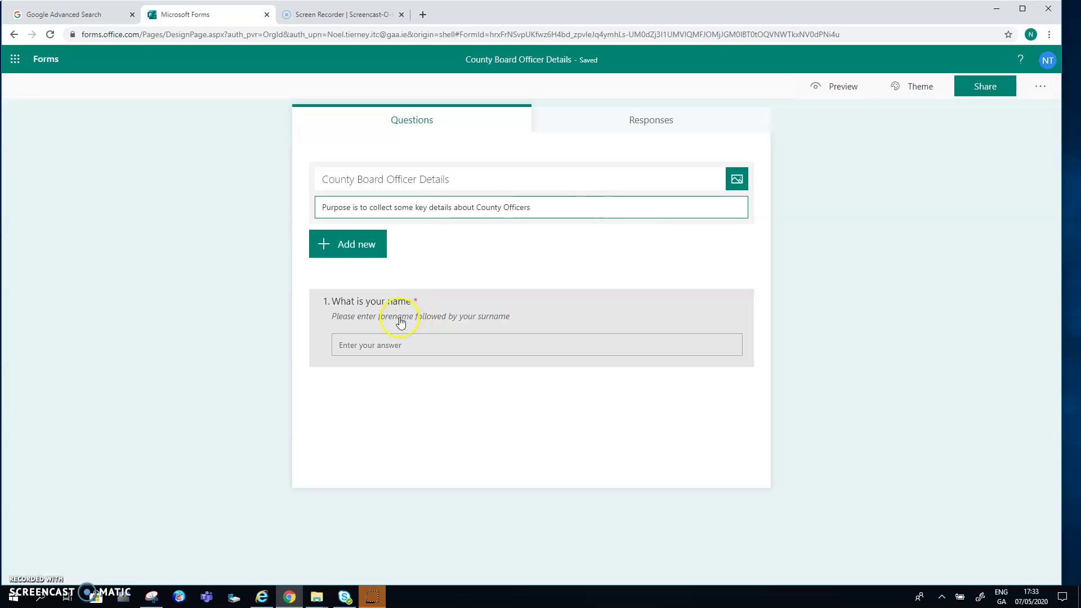
- Duplicate the "What is your name" question and retitle the copy "What is your county"
click(373, 304)
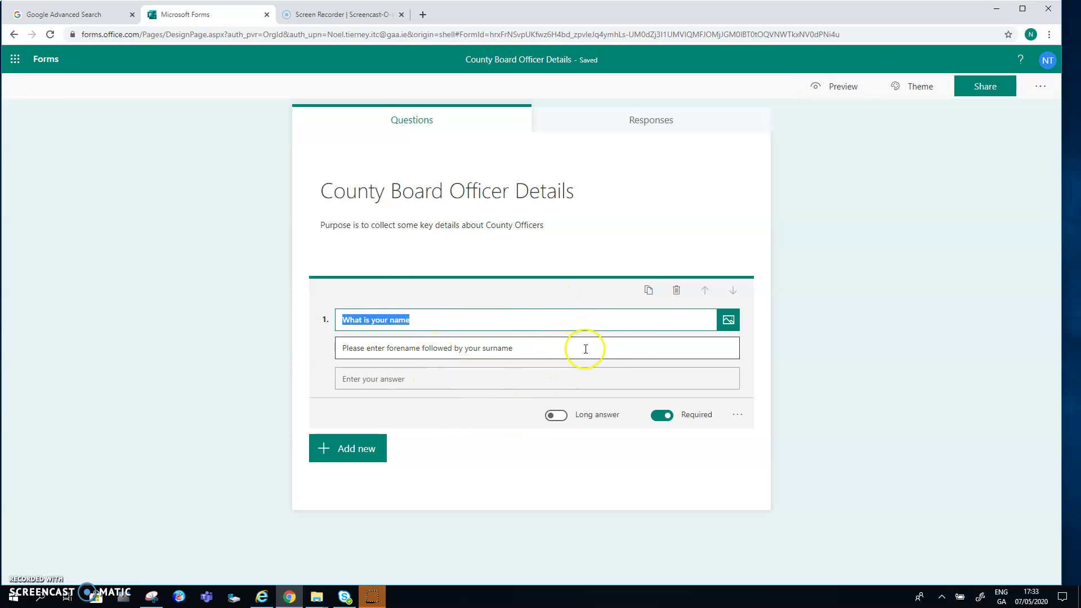
click(650, 292)
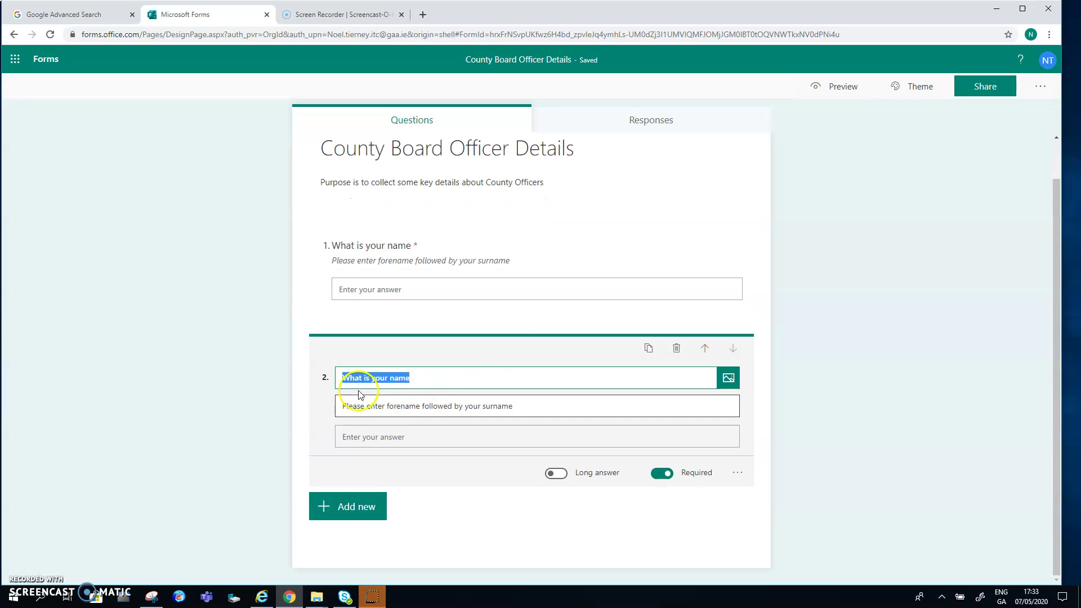
click(397, 379)
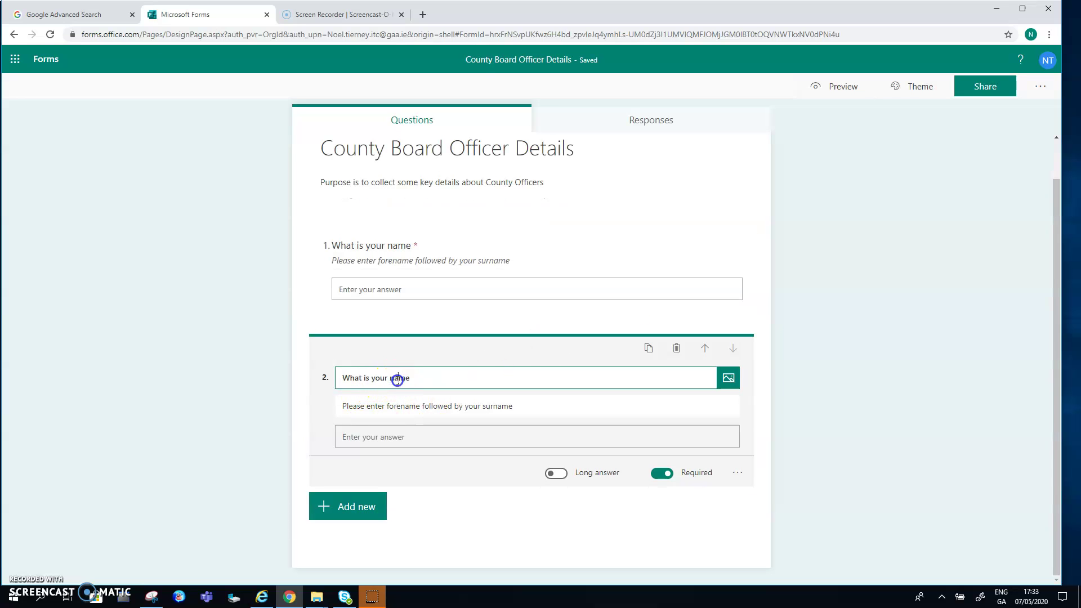
double_click(398, 380)
text(county)
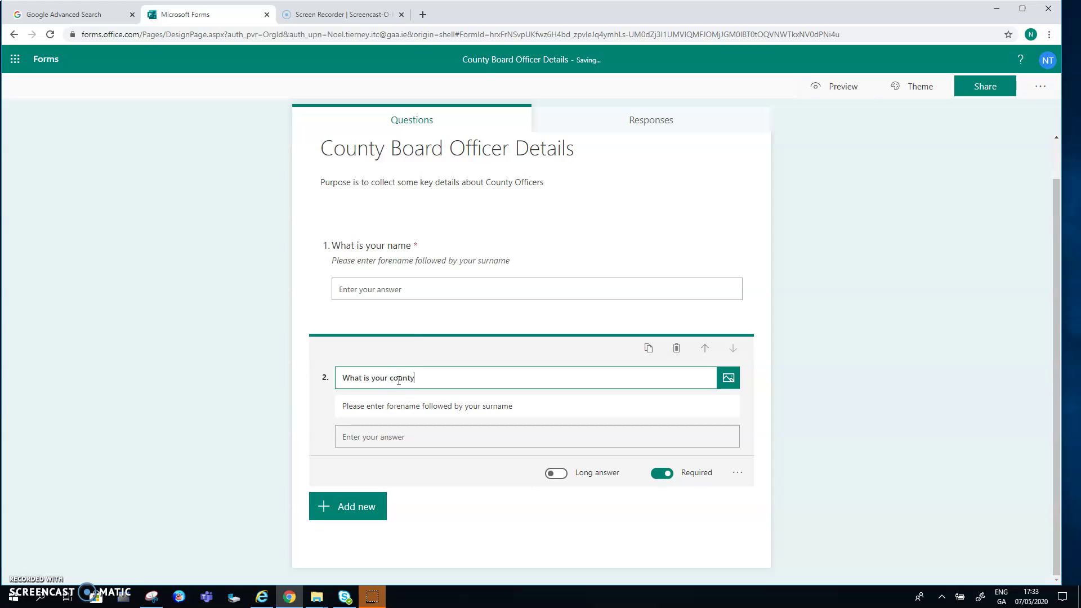
- Reword the county question's subtitle to "Please enter the name of your county"
click(365, 407)
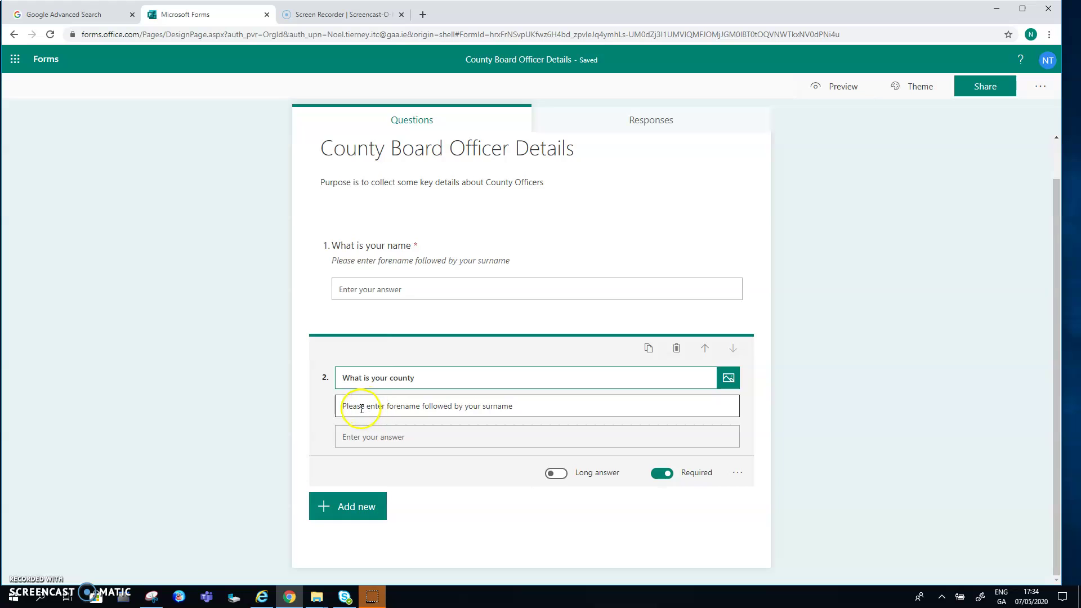
triple_click(446, 408)
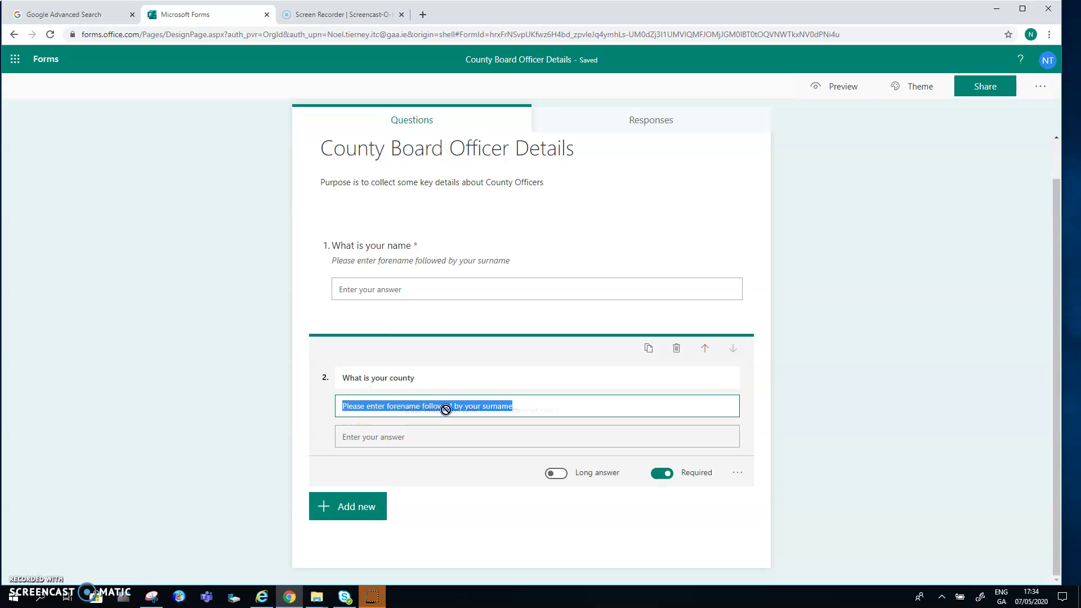
click(381, 406)
click(396, 406)
key(BackSpace)
key(BackSpace)
key(BackSpace)
key(BackSpace)
text(y)
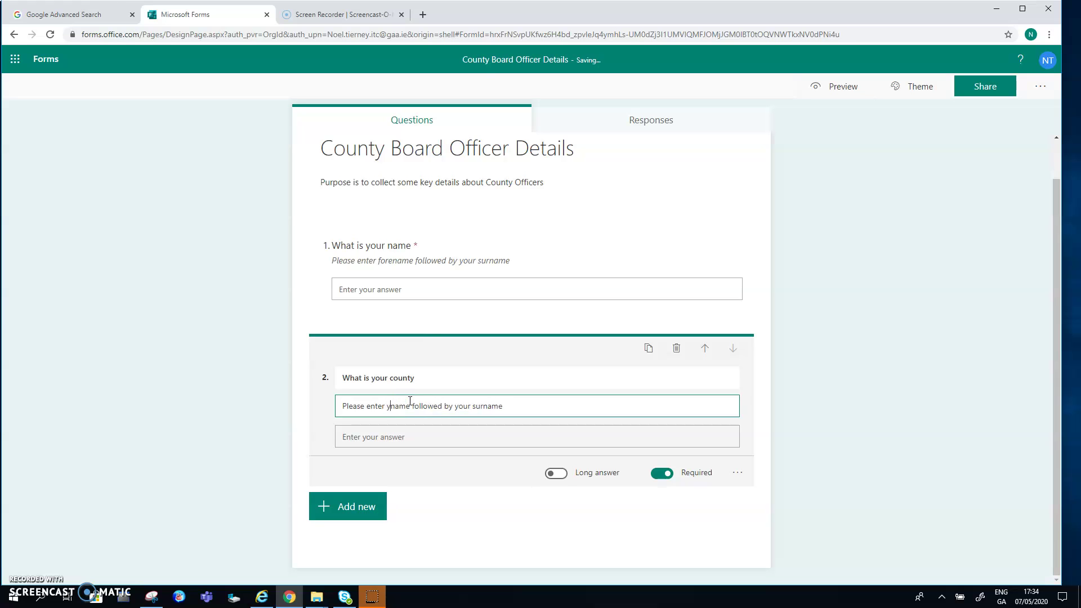
key(BackSpace)
text(the)
click(410, 409)
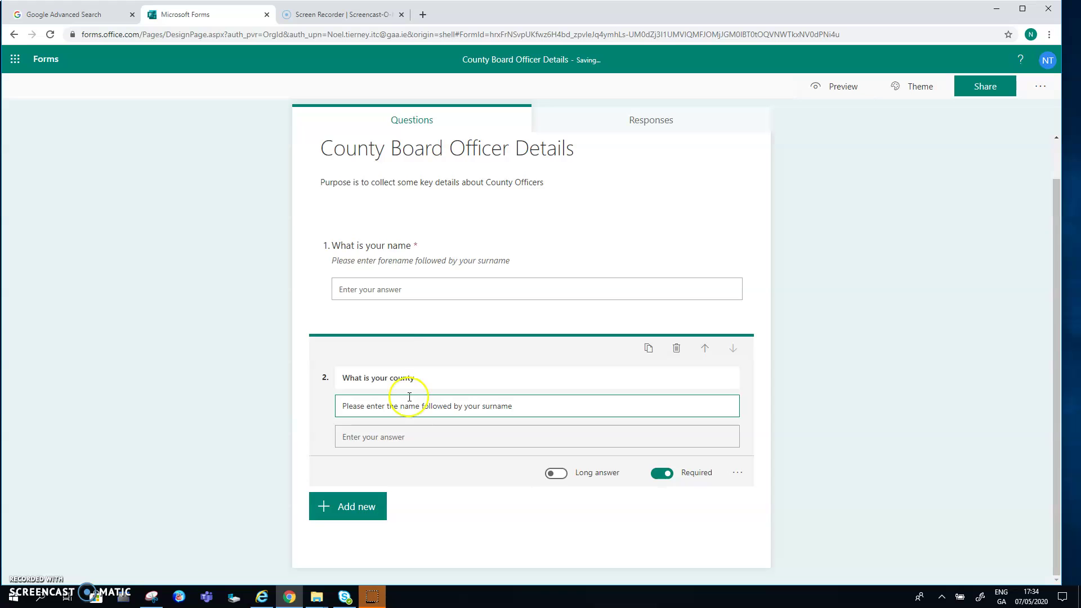
drag(430, 411, 471, 406)
key(BackSpace)
key(BackSpace)
key(BackSpace)
text(of)
click(403, 379)
click(454, 405)
double_click(452, 405)
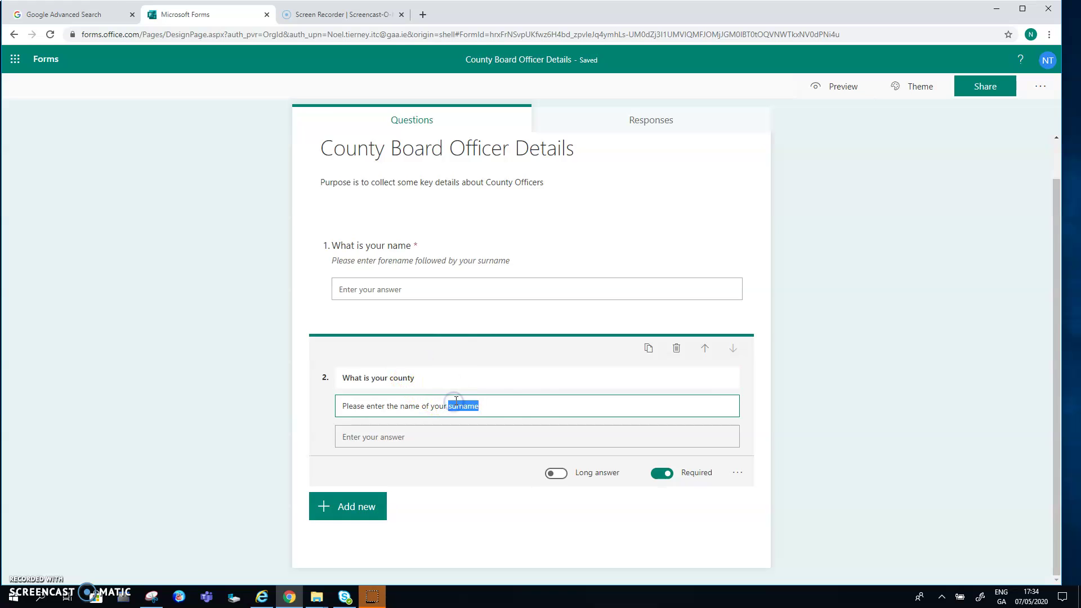
text(county)
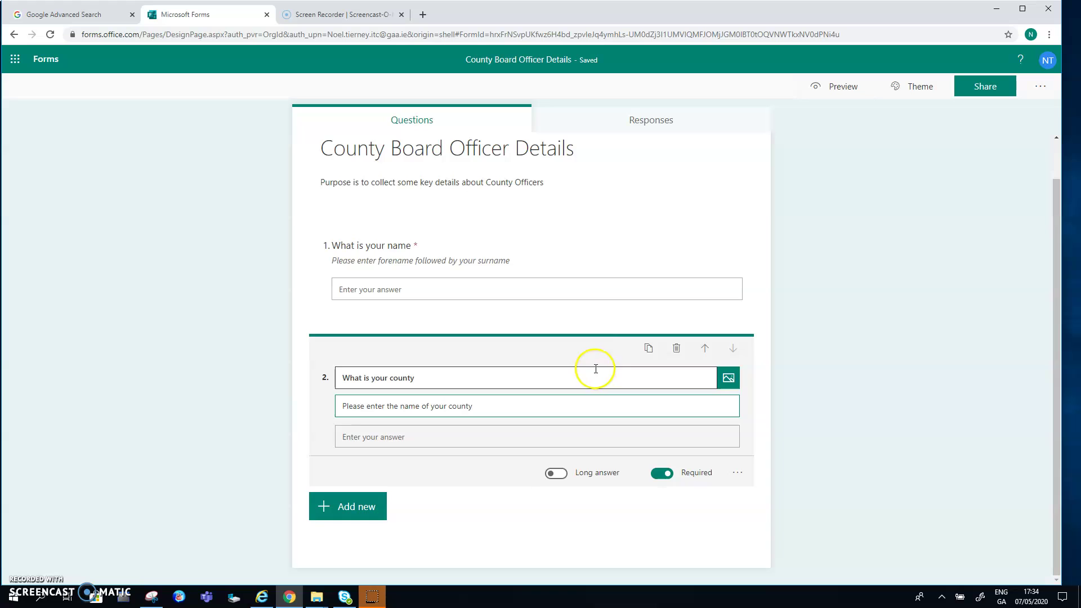
- Add a Choice question after the county question, titled "What is your current role in the county board"
click(352, 514)
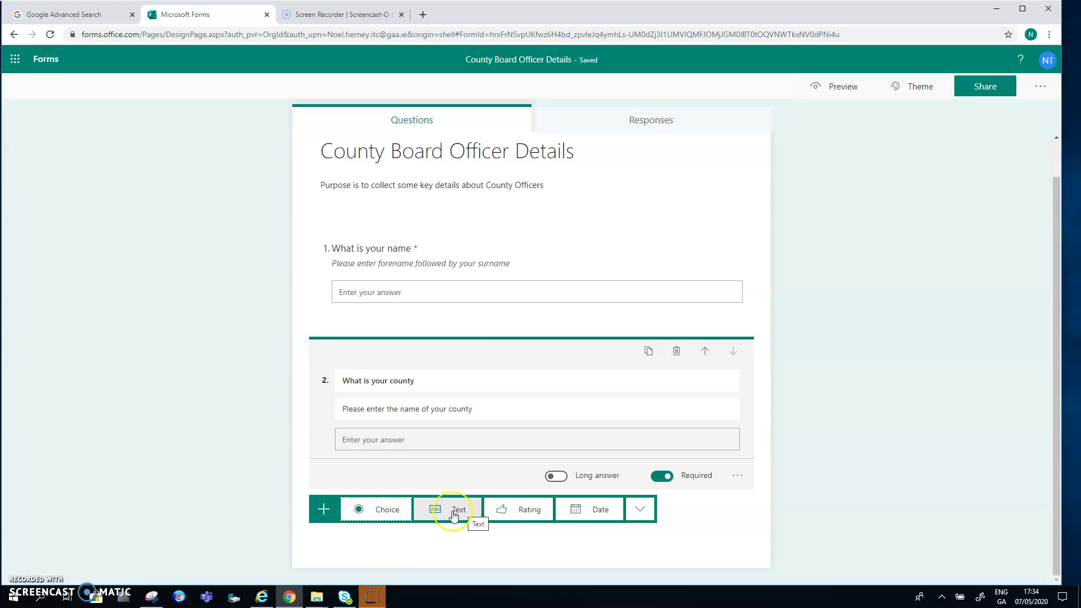
click(376, 514)
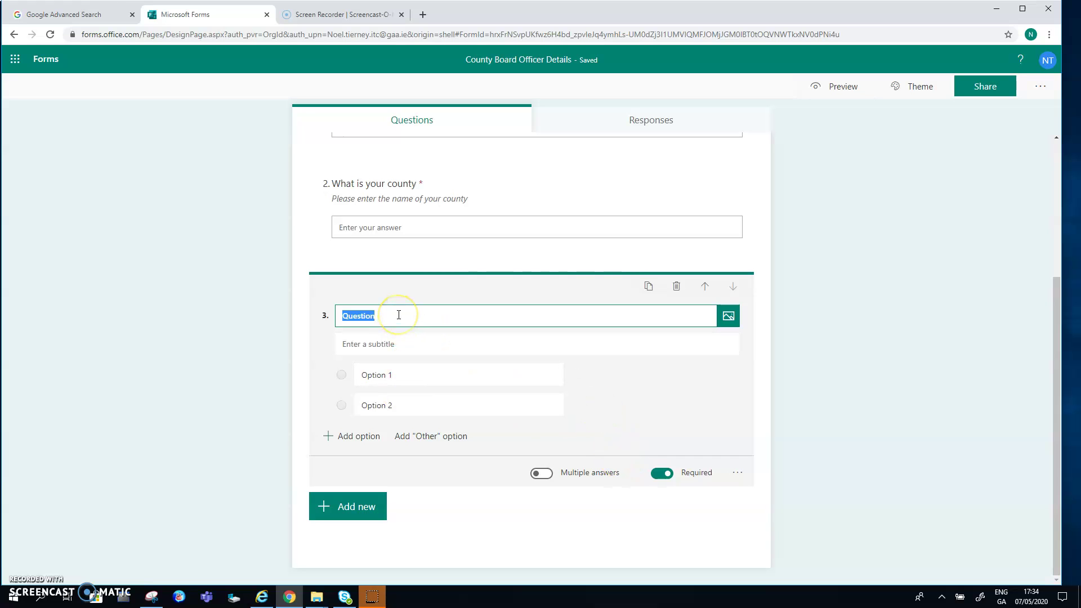
text(What)
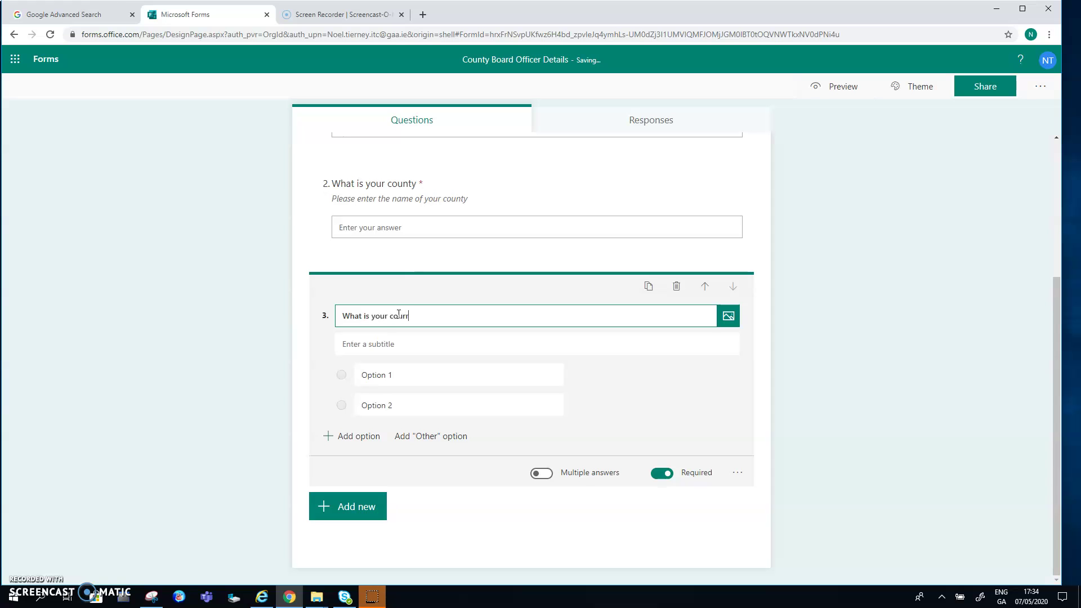
text( is your c)
text(unty)
text(board)
- Give the county board role question the subtitle "Please Choose one of the following"
click(396, 344)
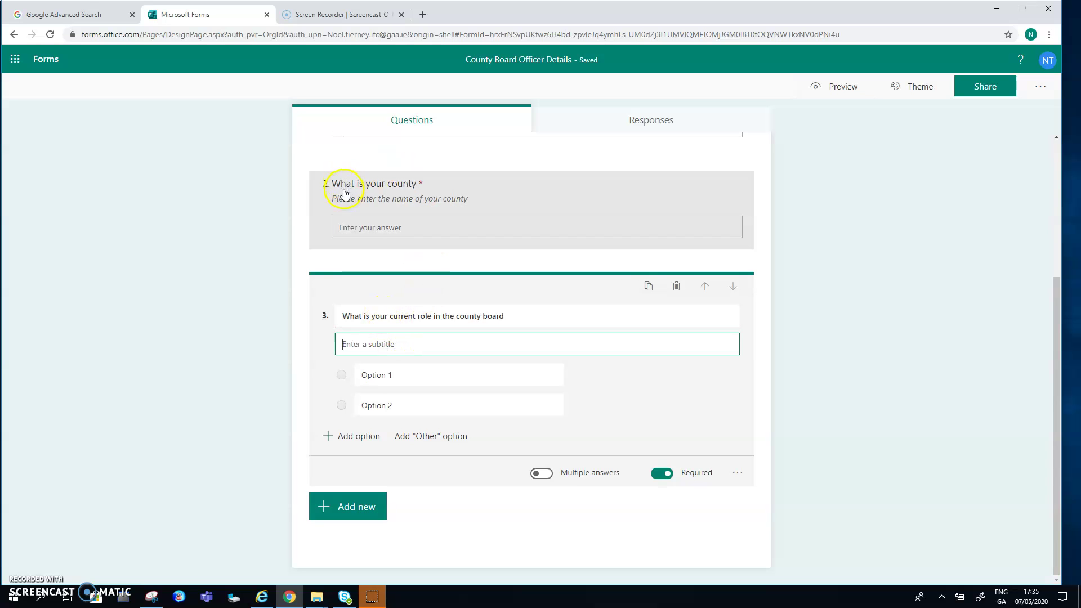
click(399, 343)
text(Pl)
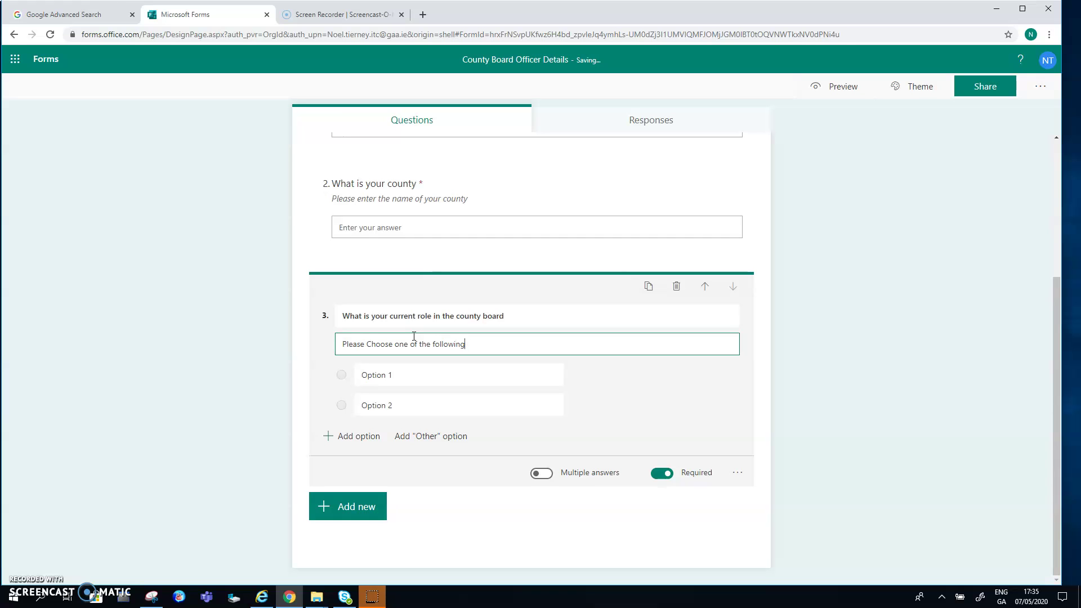
click(433, 343)
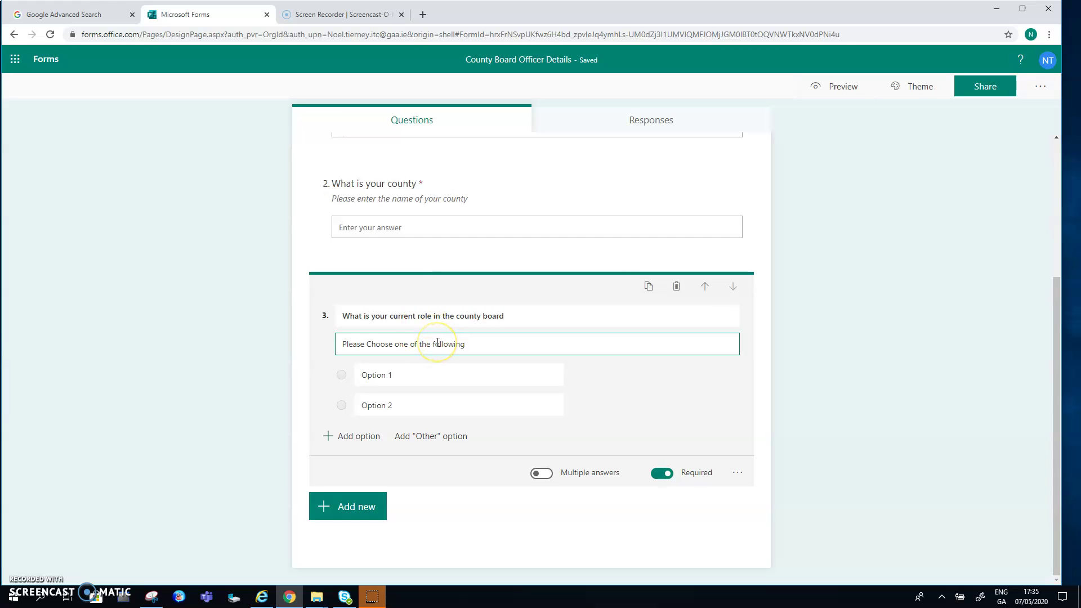
- Name the role question's first two answer options "Chairperson" and "PRO"
click(377, 375)
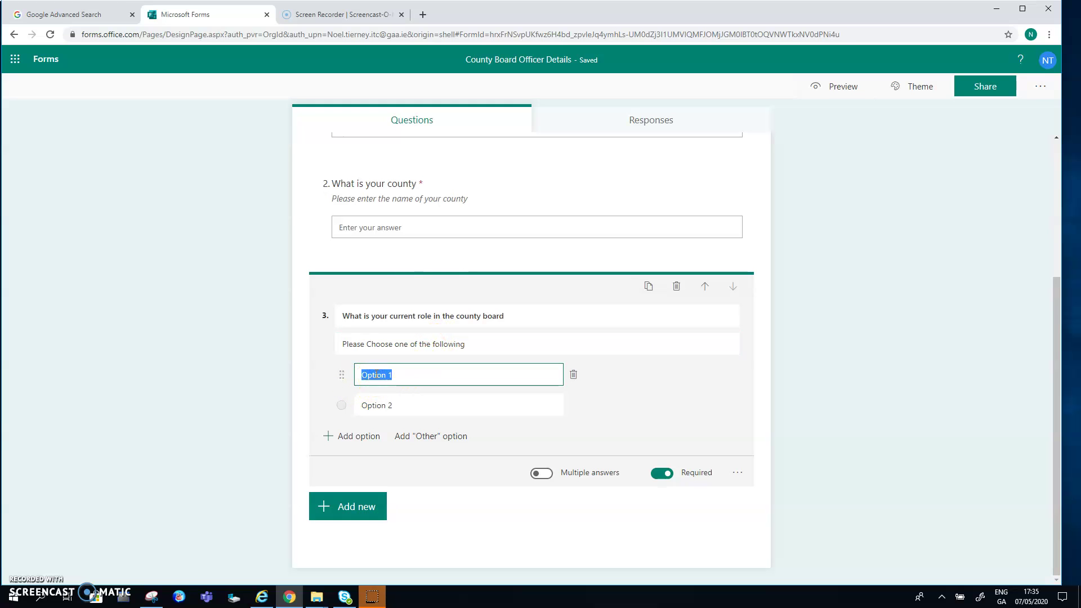
text(Cha)
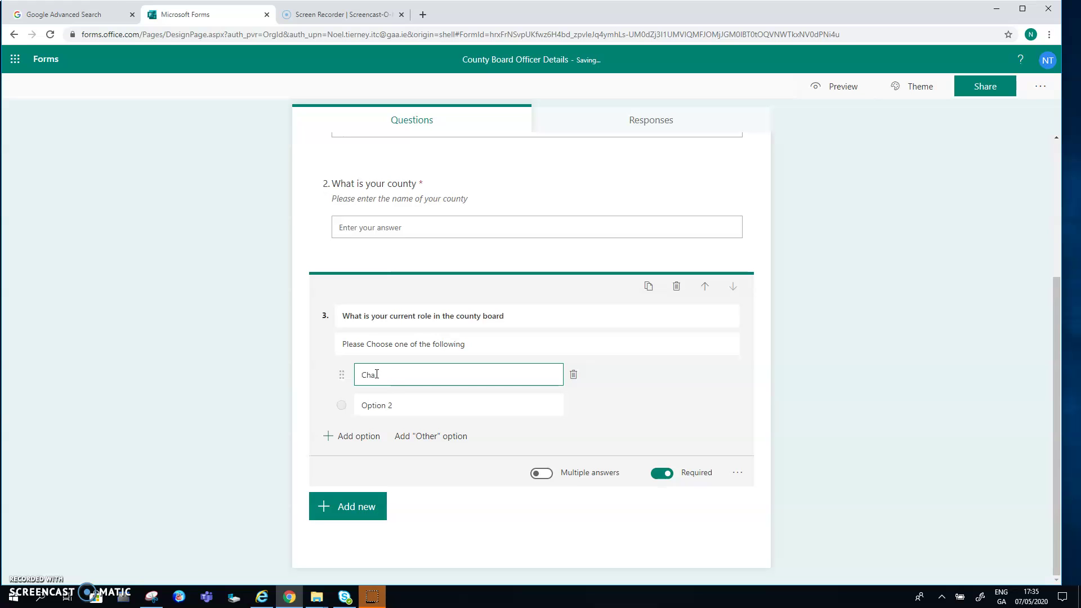
text(irperson)
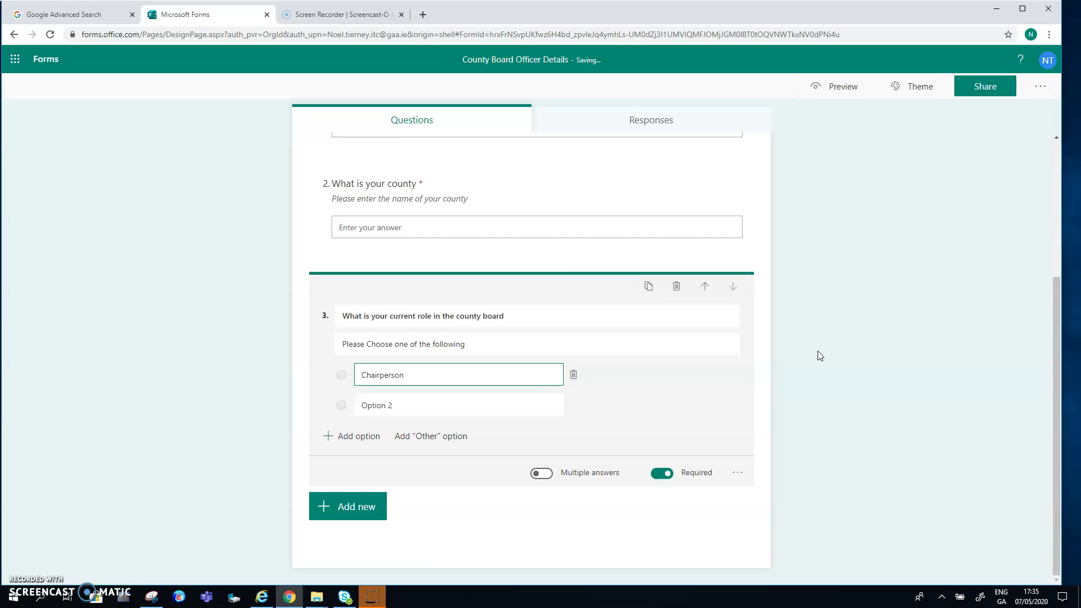
click(488, 400)
text(PRO)
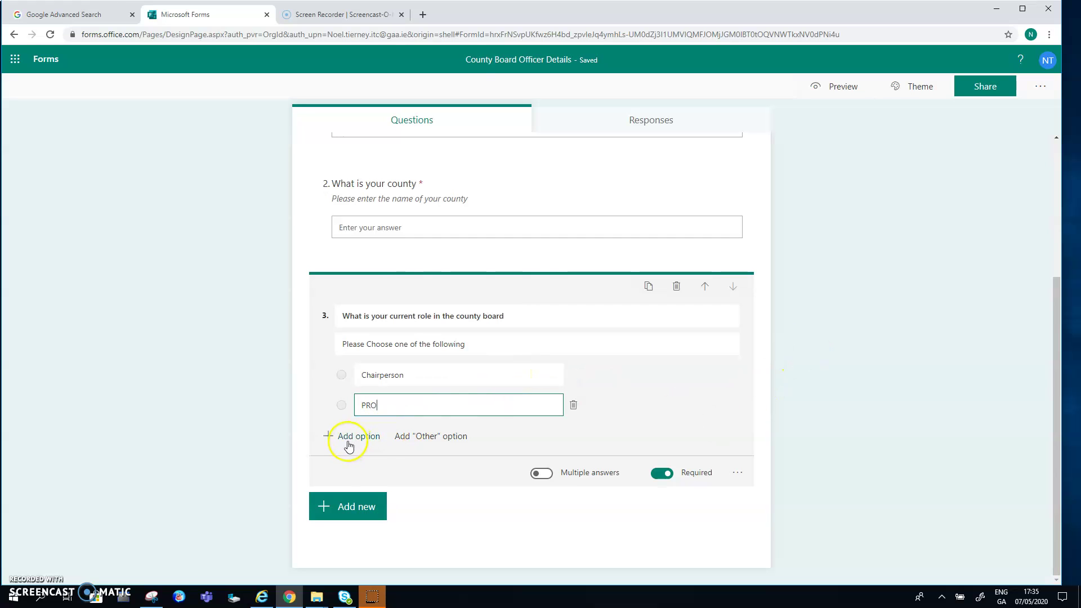
- Add the answer options "Secretary" and "Treasurer" and an "Other" option to the role question
click(347, 443)
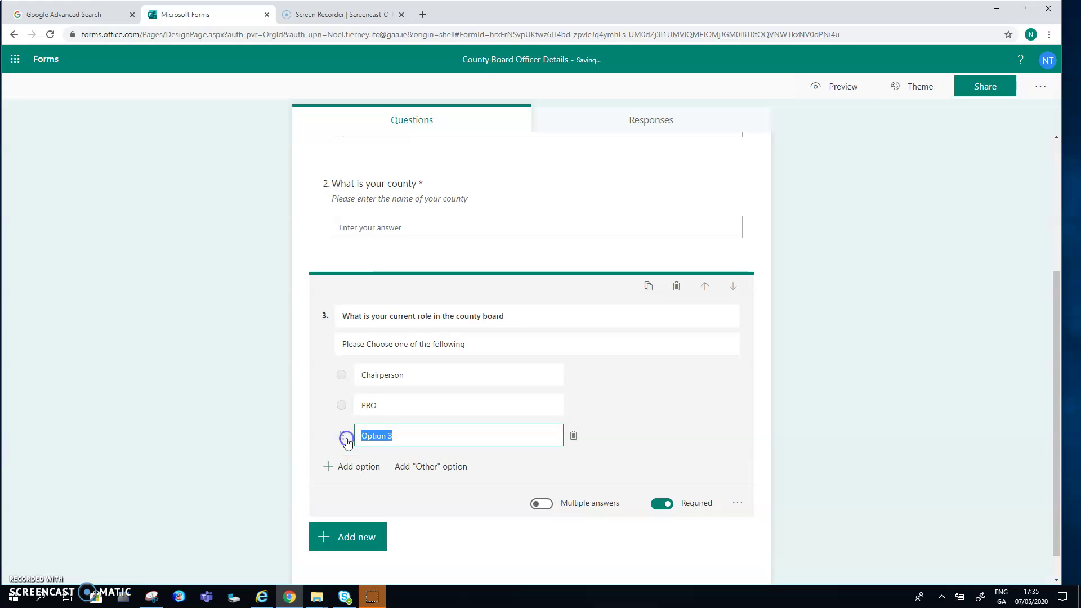
text(Tr)
key(BackSpace)
key(BackSpace)
text(Secretary)
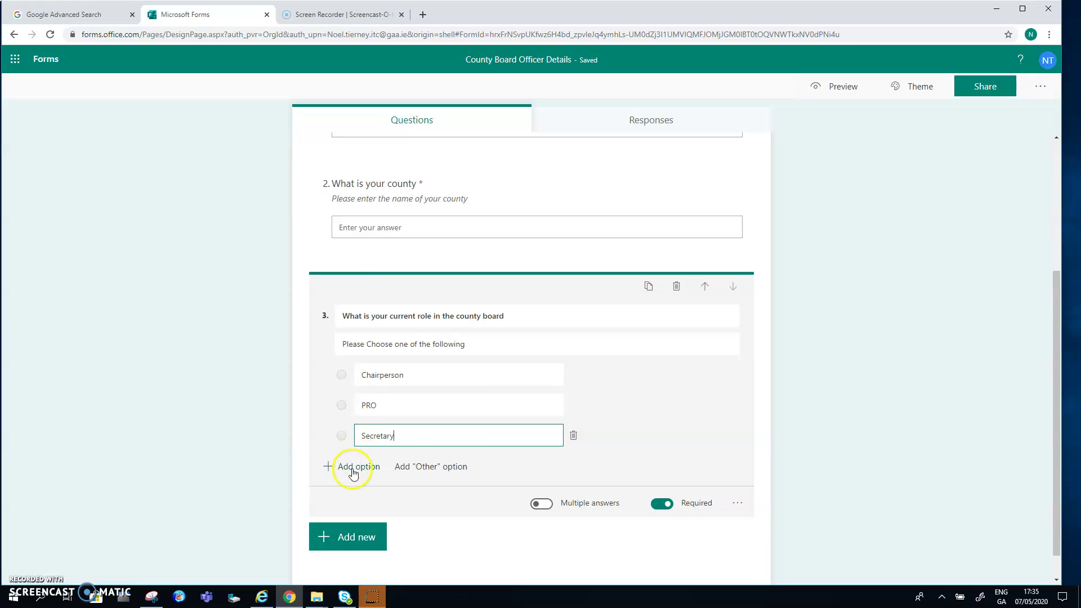
click(352, 468)
text(T)
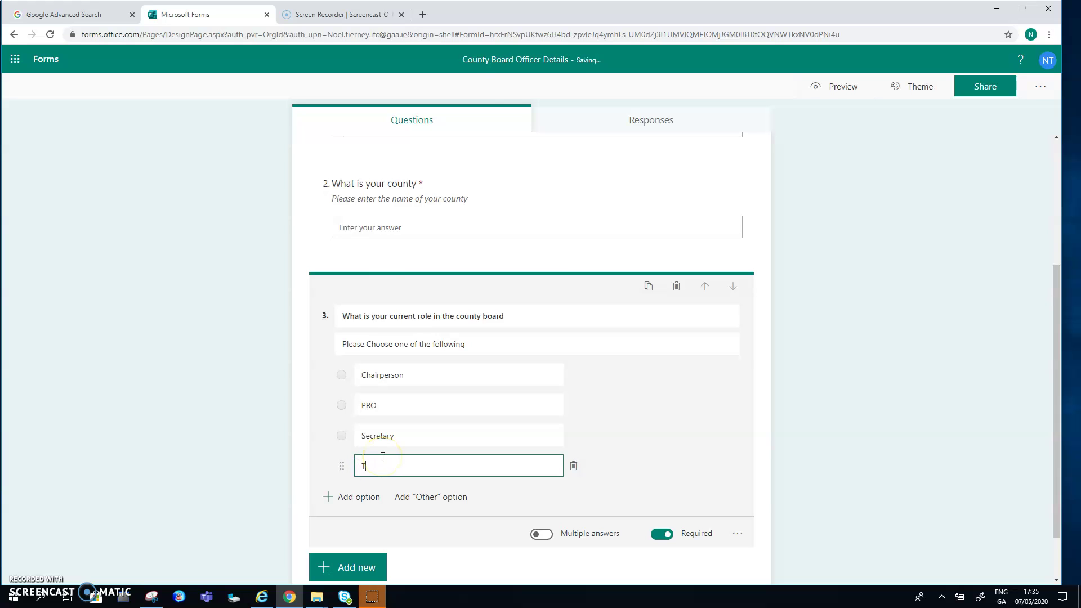
text(reasurer)
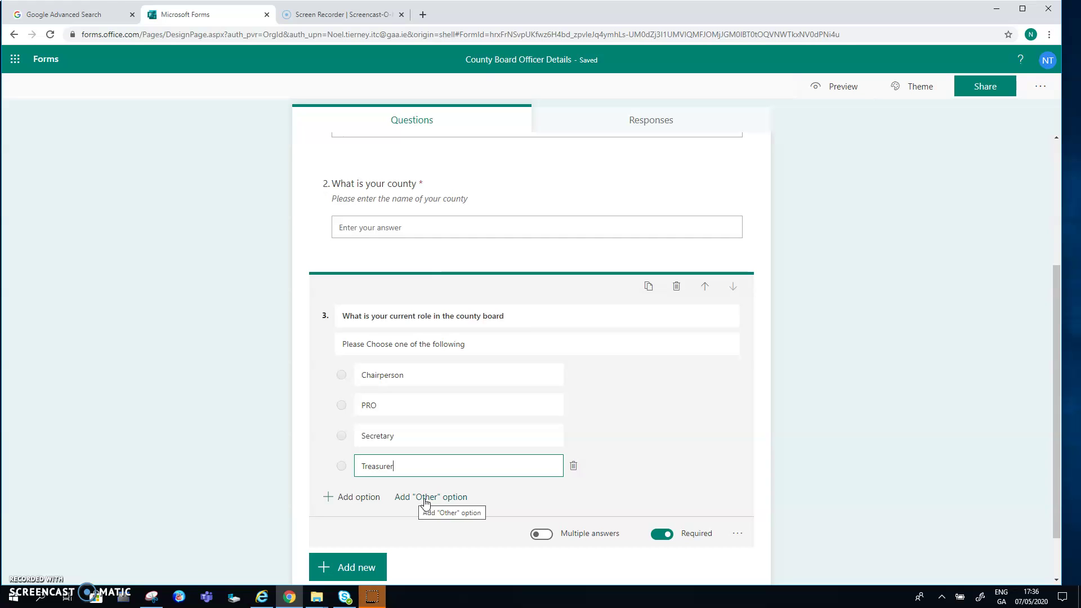
click(426, 502)
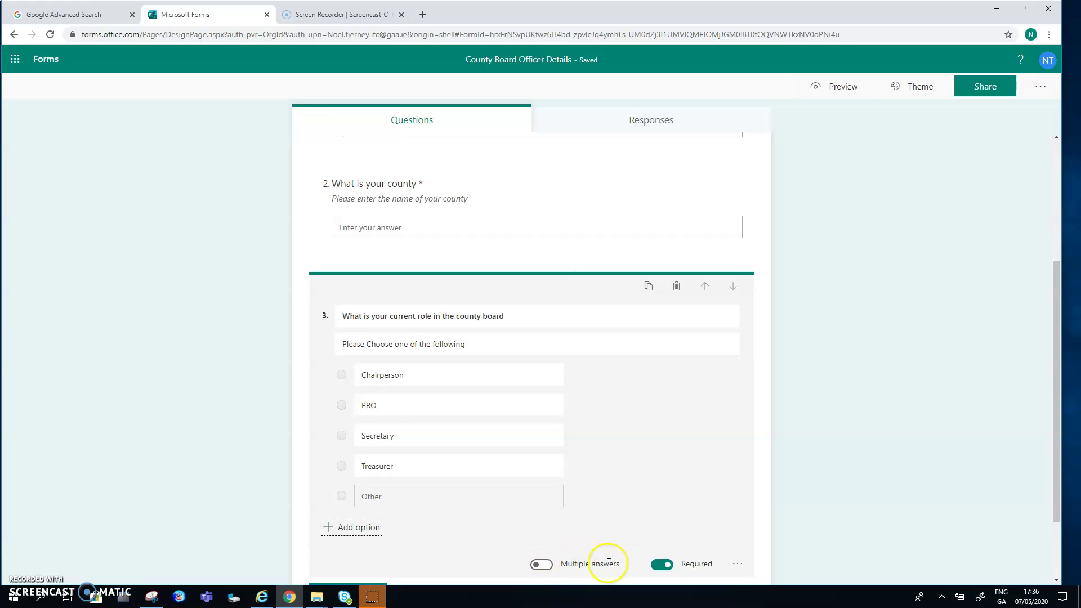
- Try allowing multiple answers for the role question and return it to a single answer
click(543, 566)
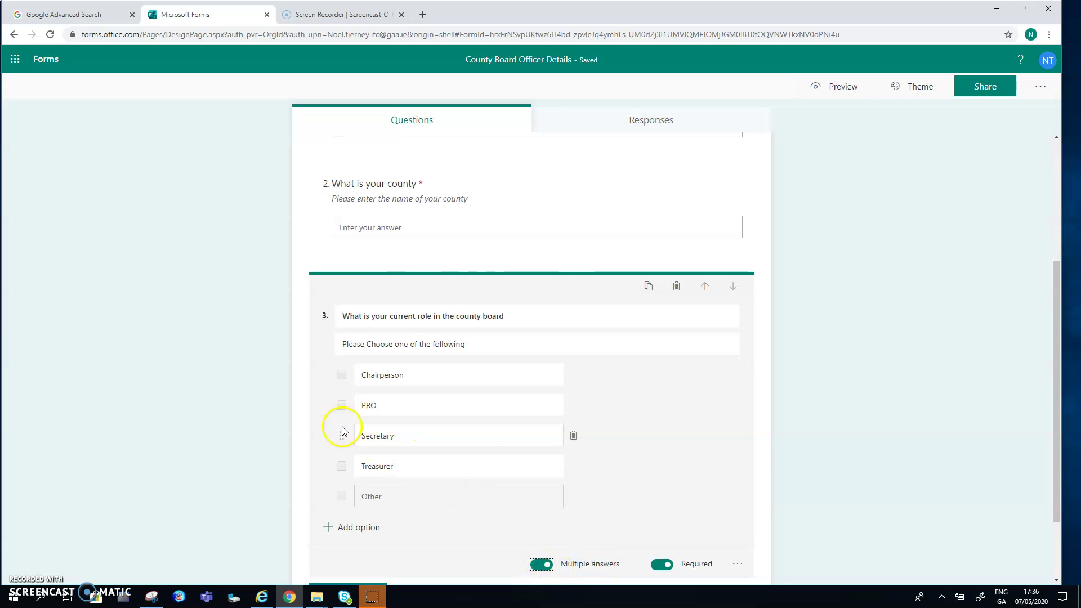
click(544, 564)
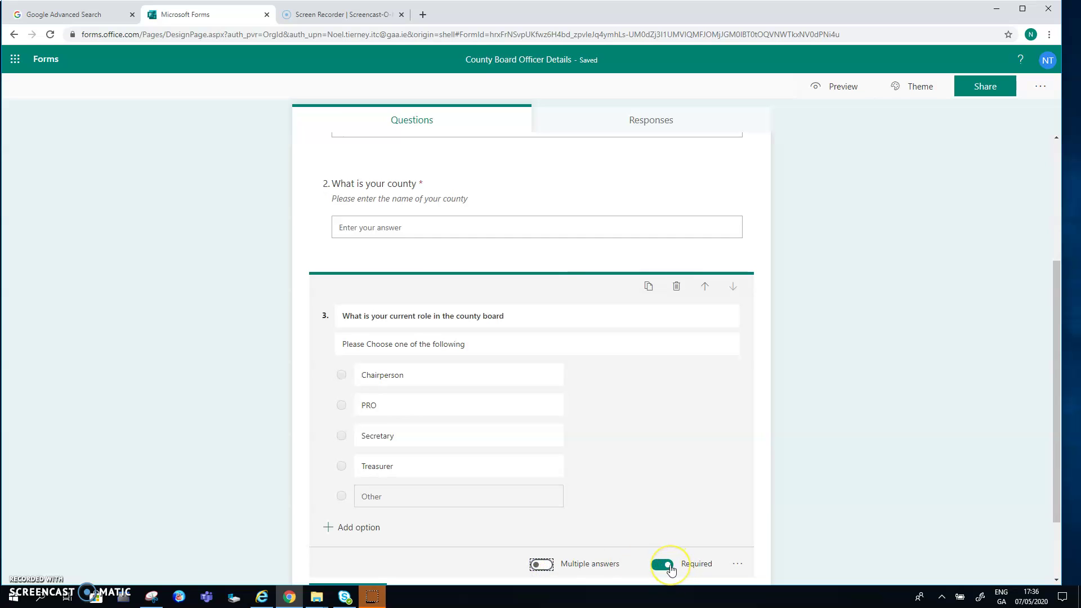
- Add a rating question titled "Please indicate your level of expertise with the following Office 365 Apps"
click(1057, 429)
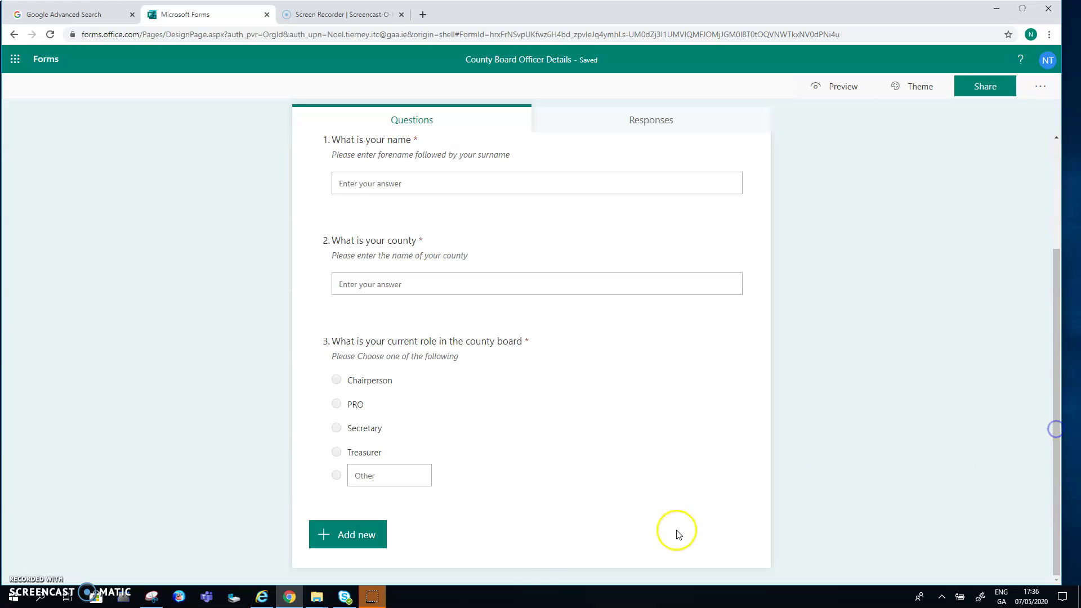
click(344, 537)
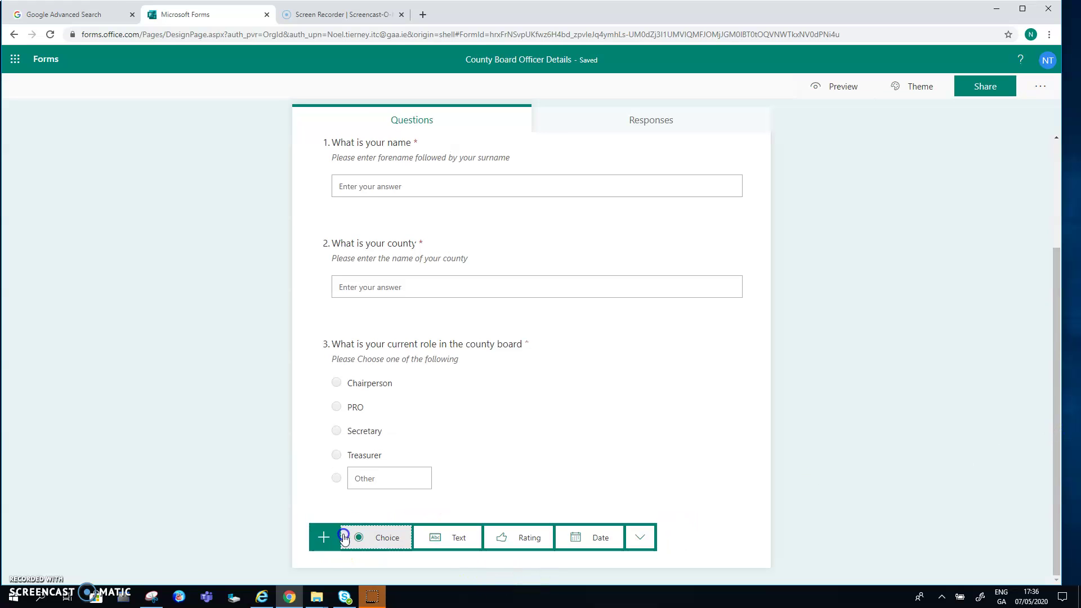
click(525, 540)
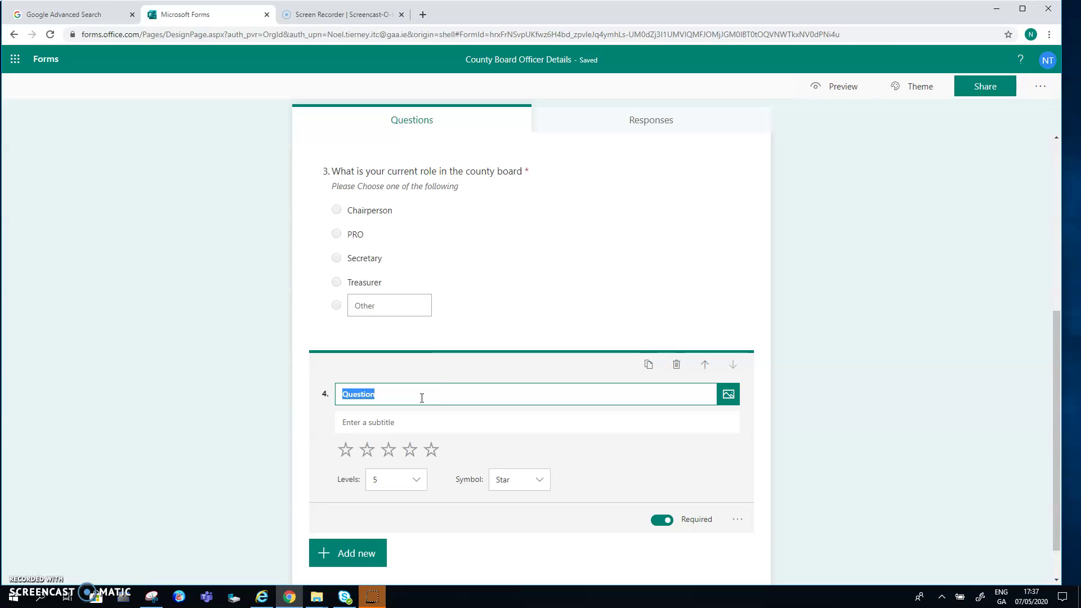
text(Please)
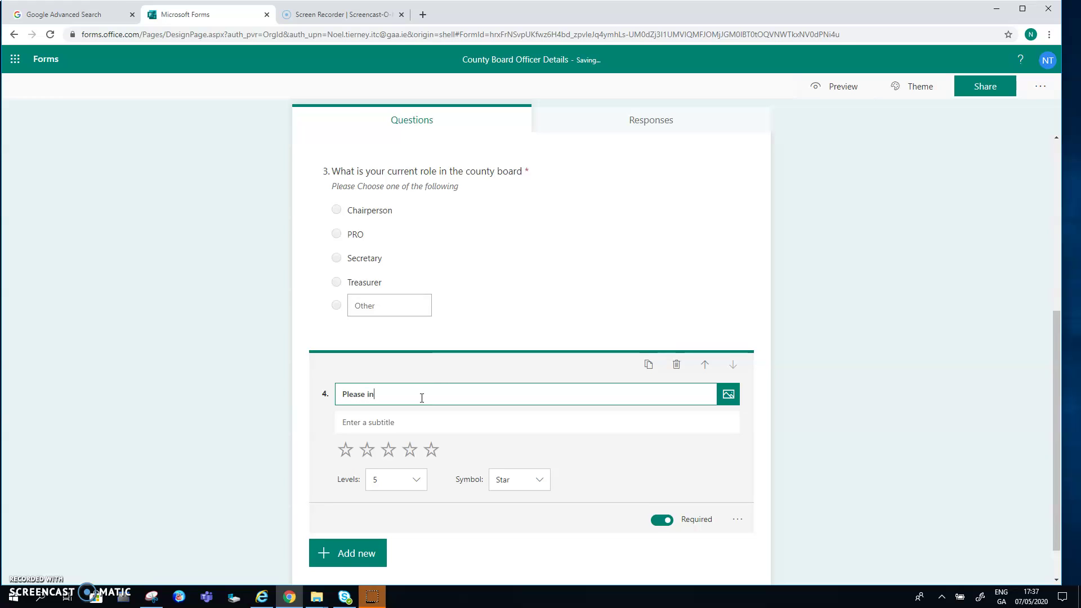
text( indicage)
key(BackSpace)
key(BackSpace)
text(te your level of expertise with t)
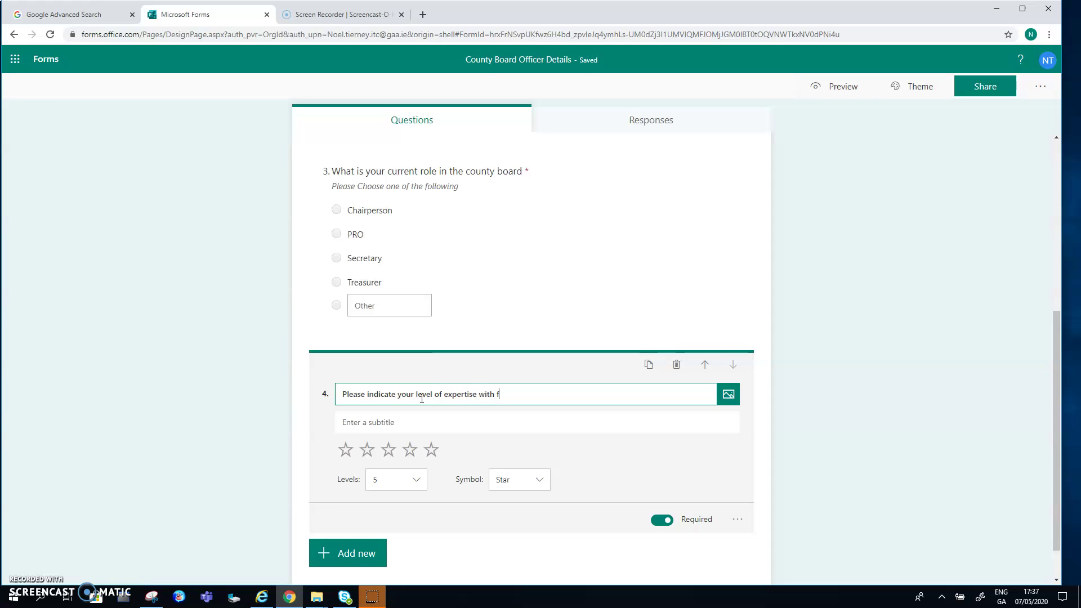
text(he fo)
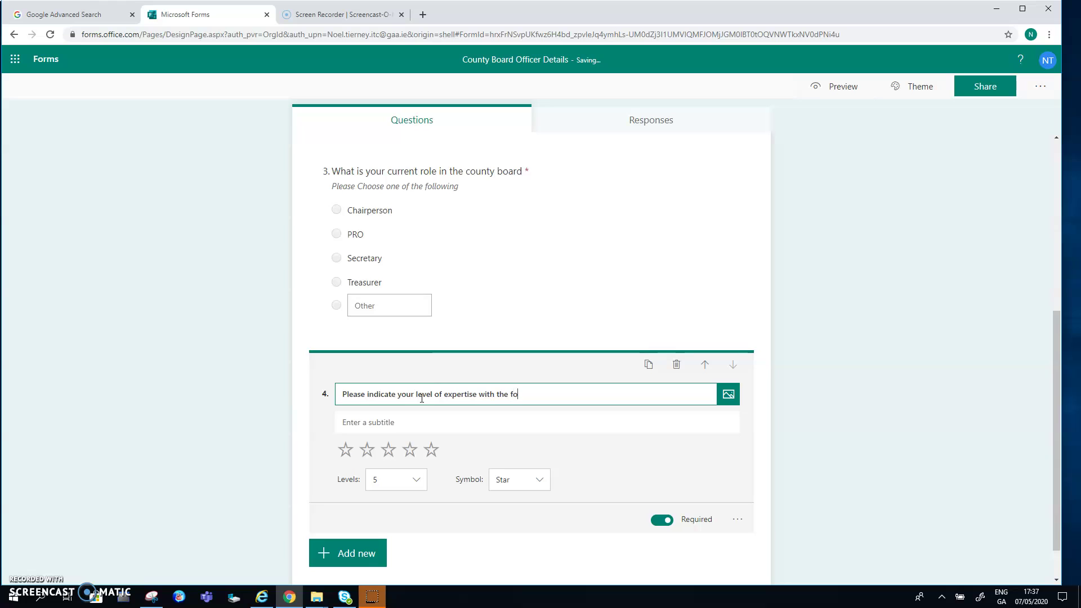
text(llowing Offcie)
text(ice)
text( 365 Appps)
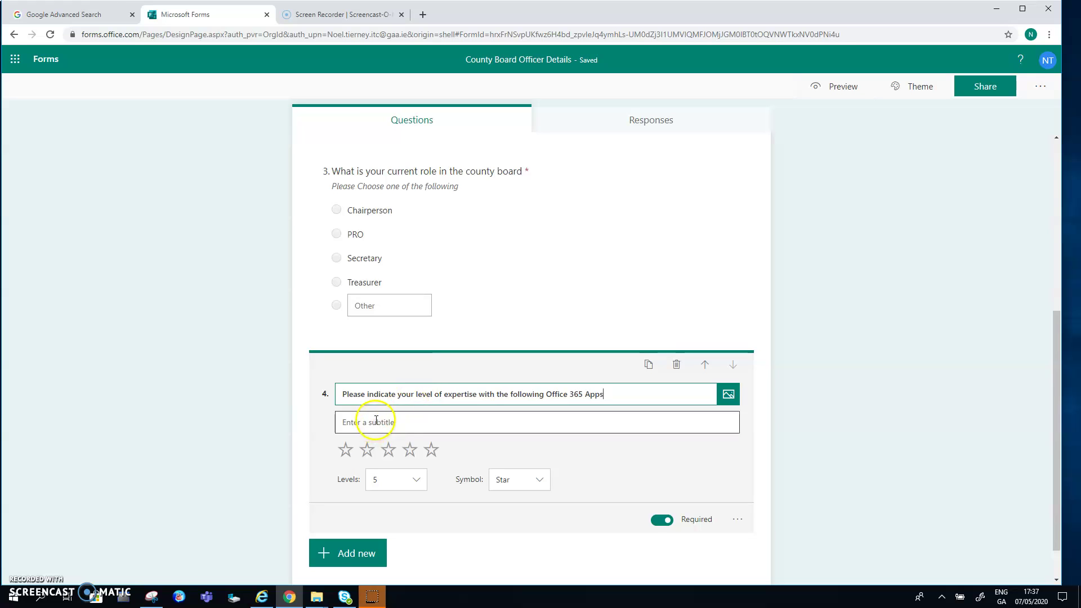
- Give the rating question the subtitle 'Choose 1 to indicate "Weak" and 5 to indicate "Strong"'
click(402, 421)
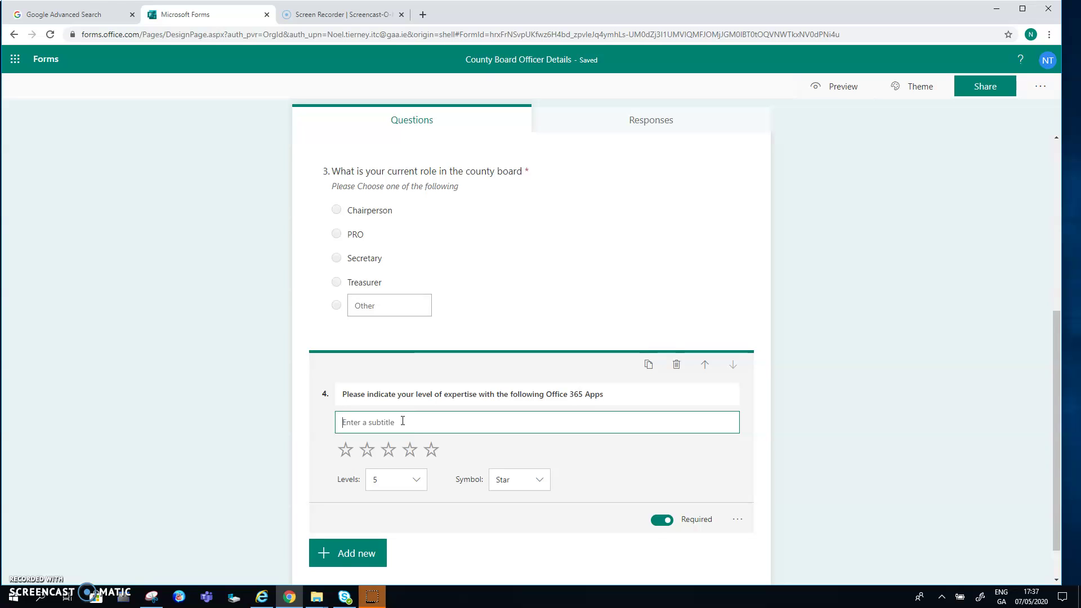
text(Choose )
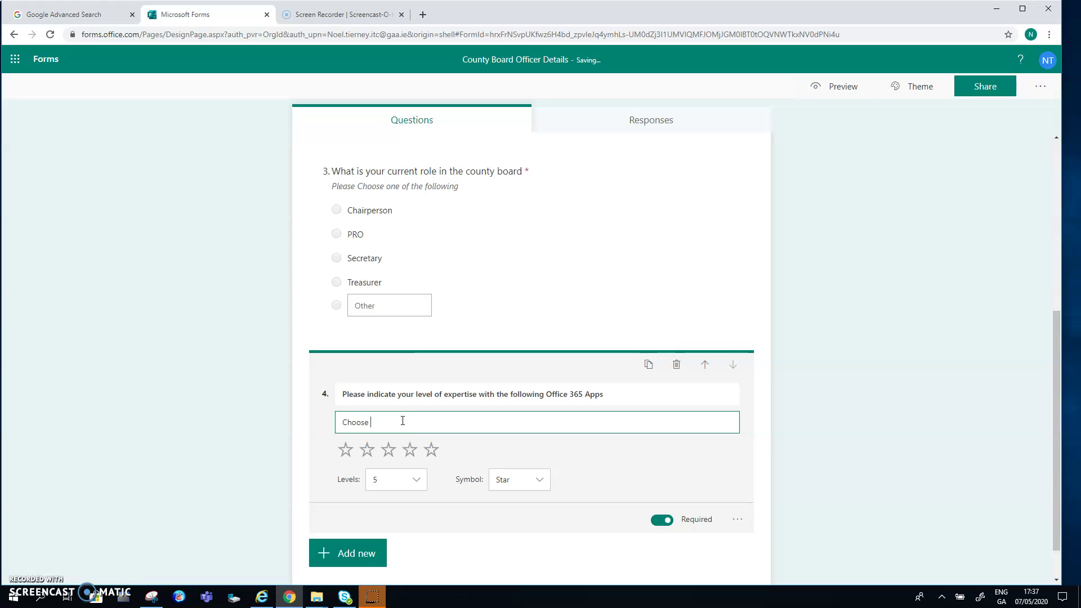
text(1 if y)
key(BackSpace)
key(BackSpace)
key(BackSpace)
key(BackSpace)
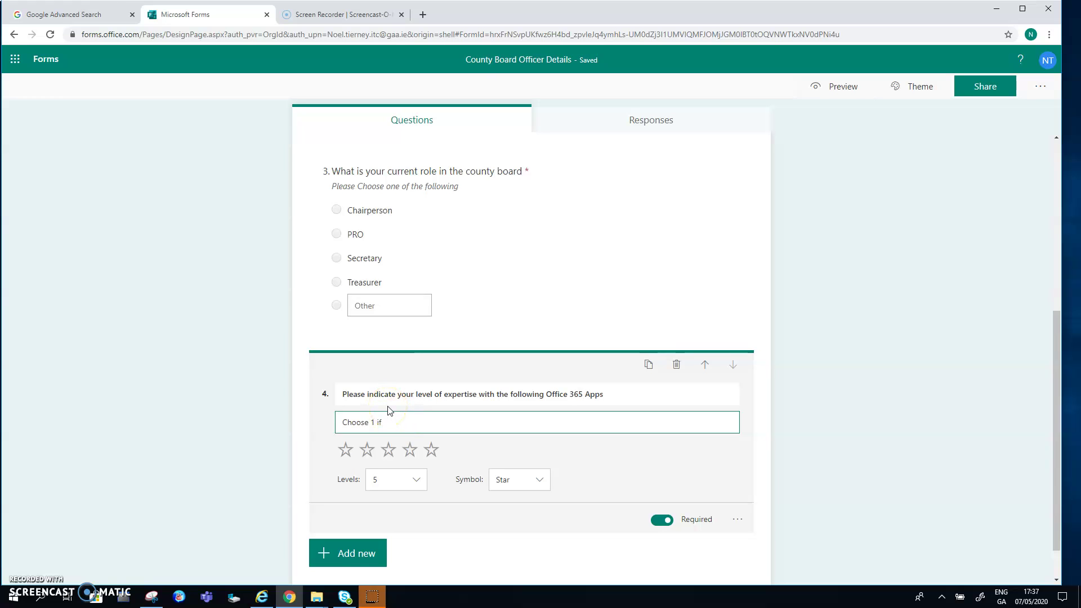
text(to)
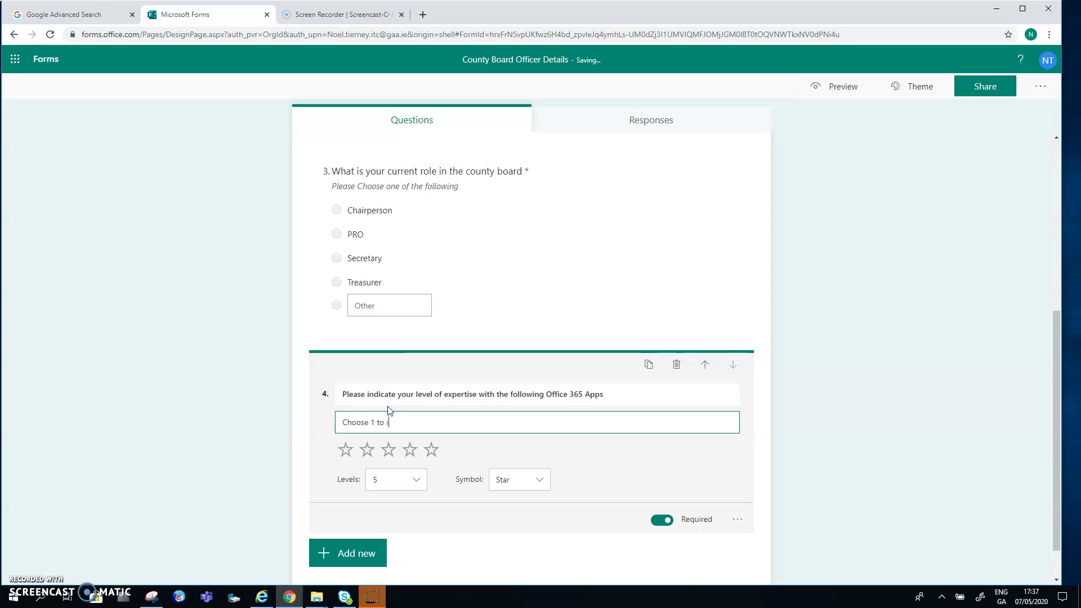
text( indicate "W)
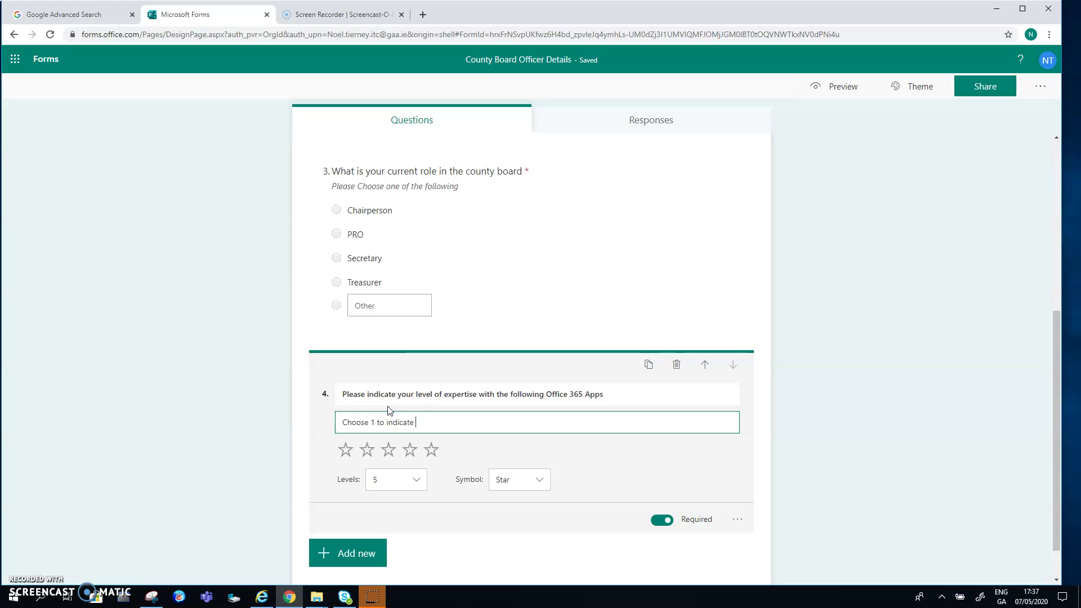
text(eak" and 5 to in)
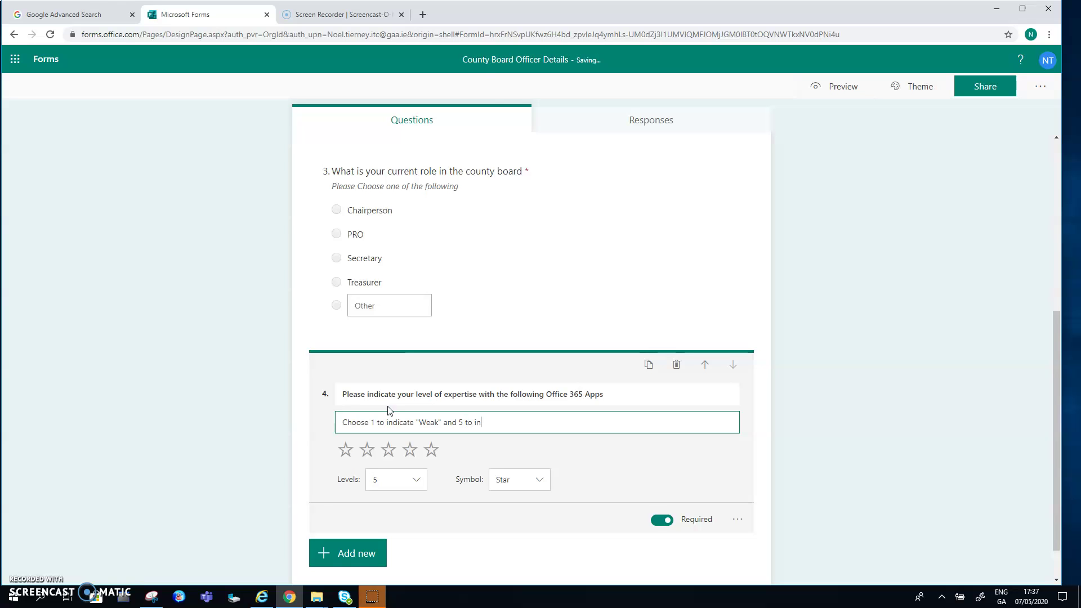
text(dicate "Strong")
click(399, 417)
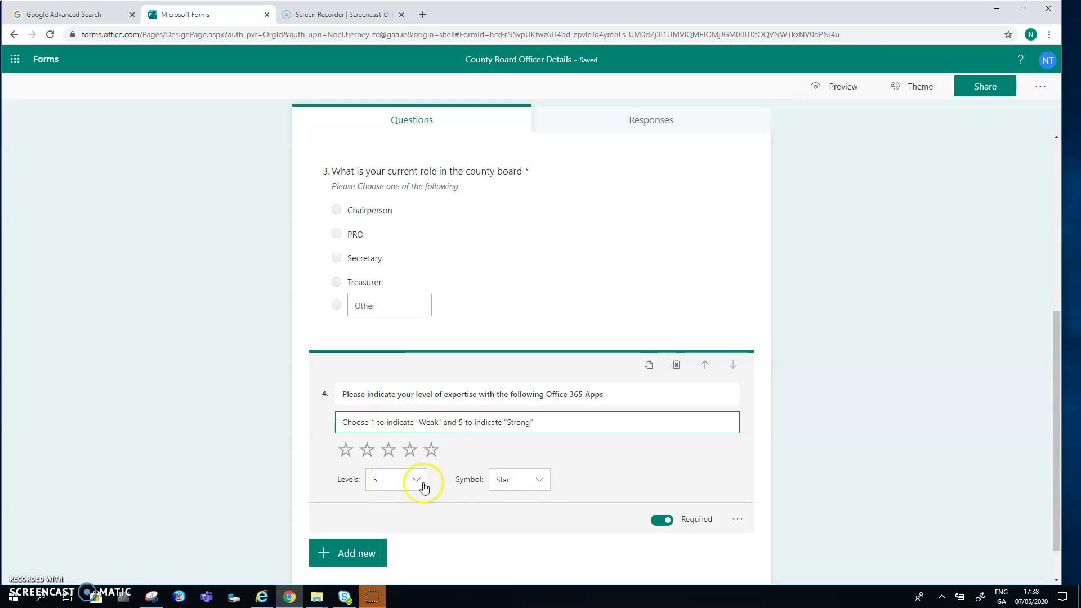
- Set the rating question's symbol to Number
click(545, 488)
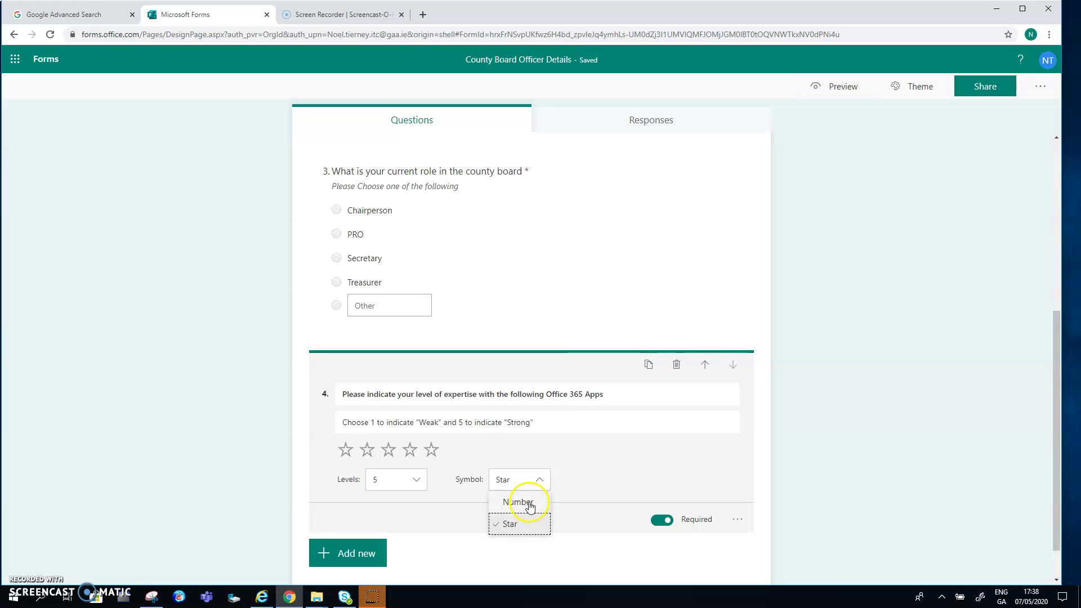
click(528, 501)
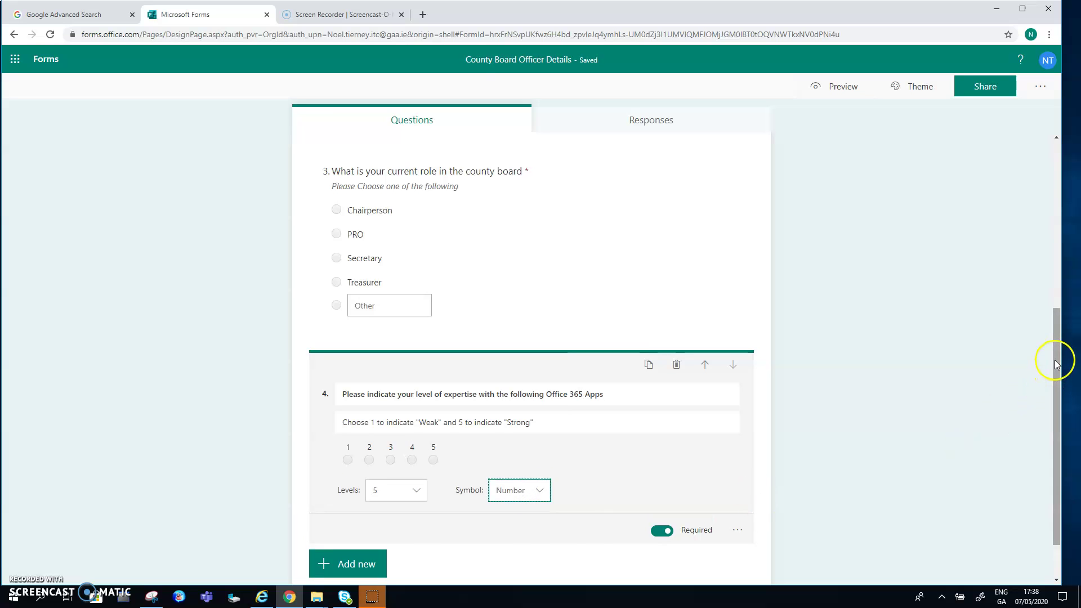
click(1055, 364)
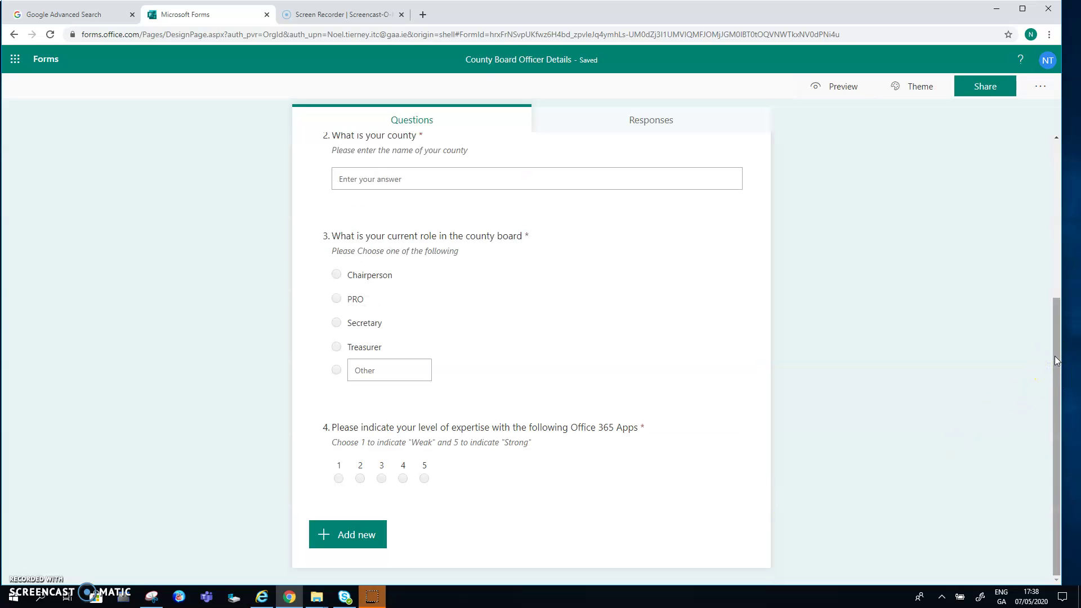
click(498, 488)
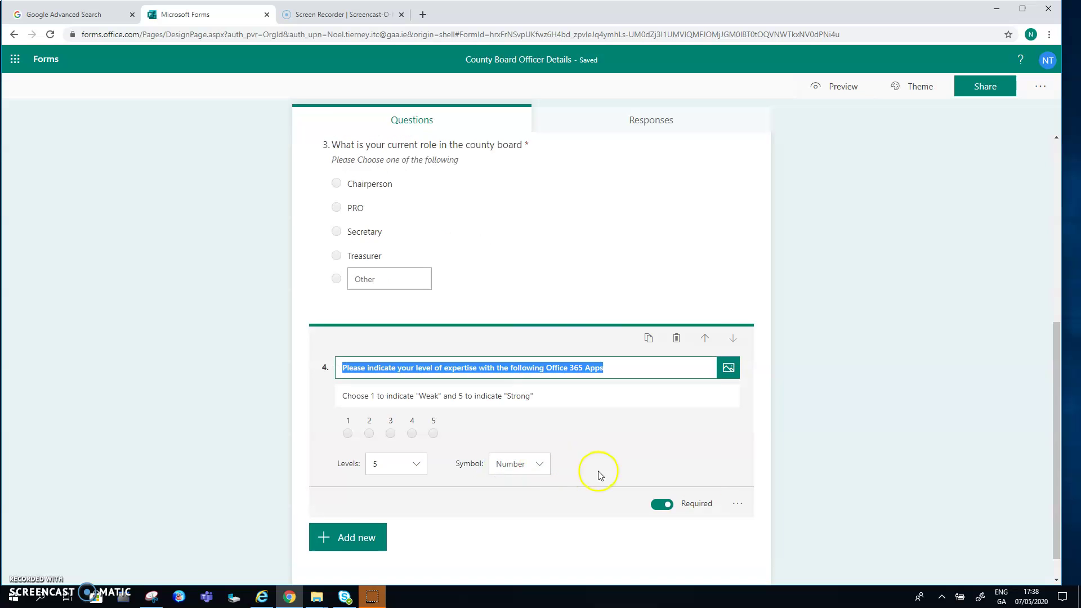
click(737, 506)
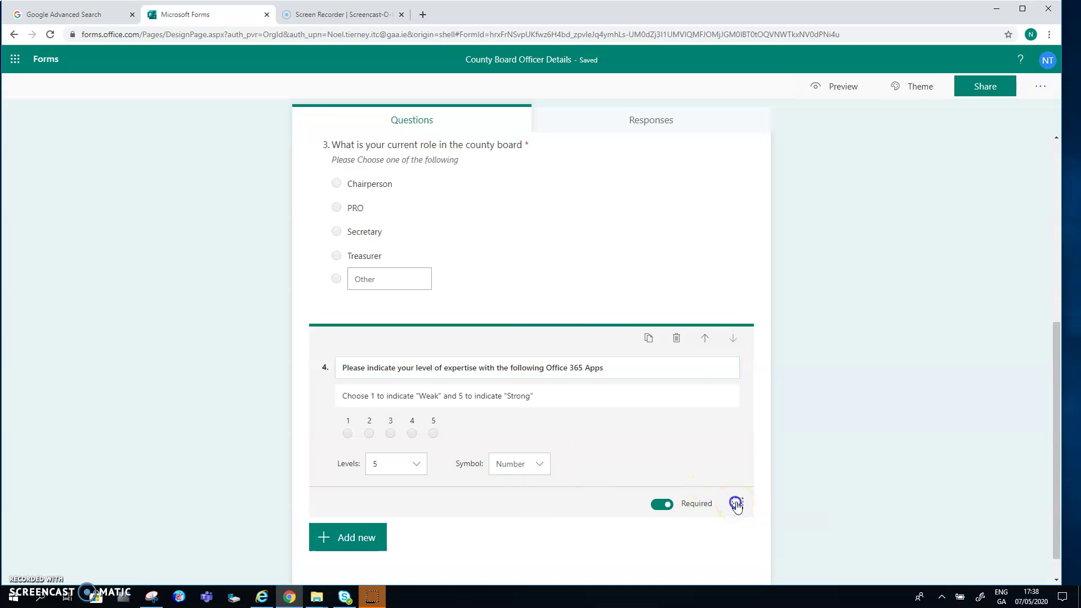
click(542, 467)
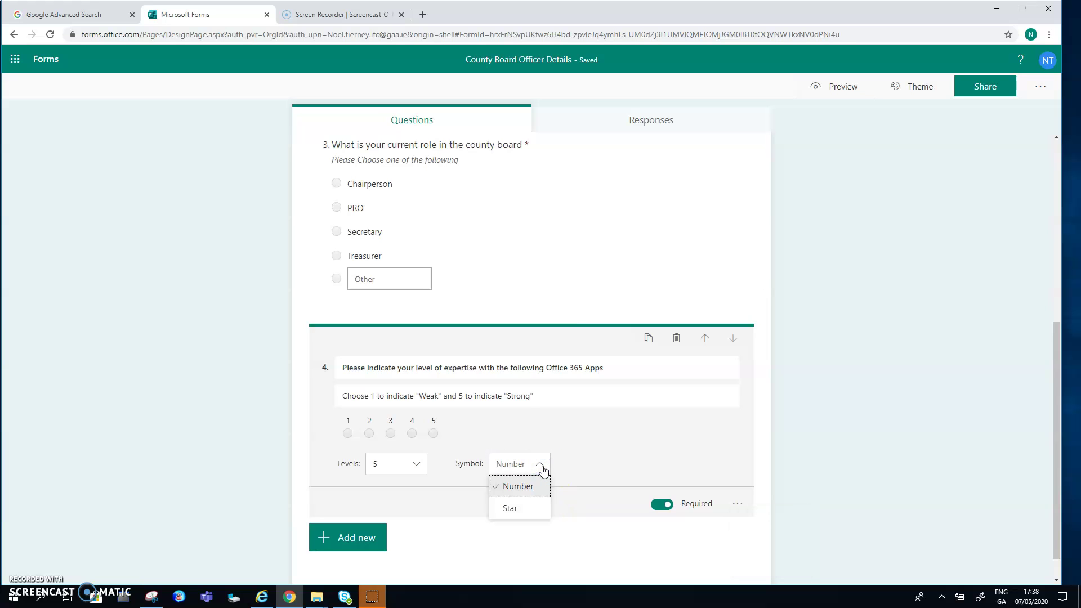
click(596, 412)
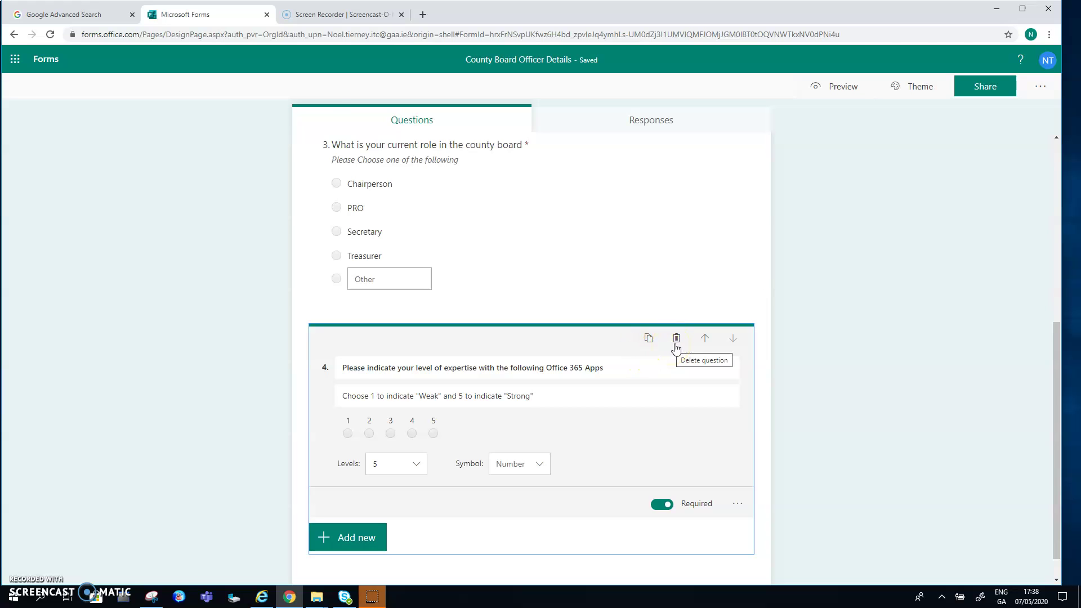
- Copy the title text of the rating question and delete that question from the form
click(592, 368)
key(ctrl+c)
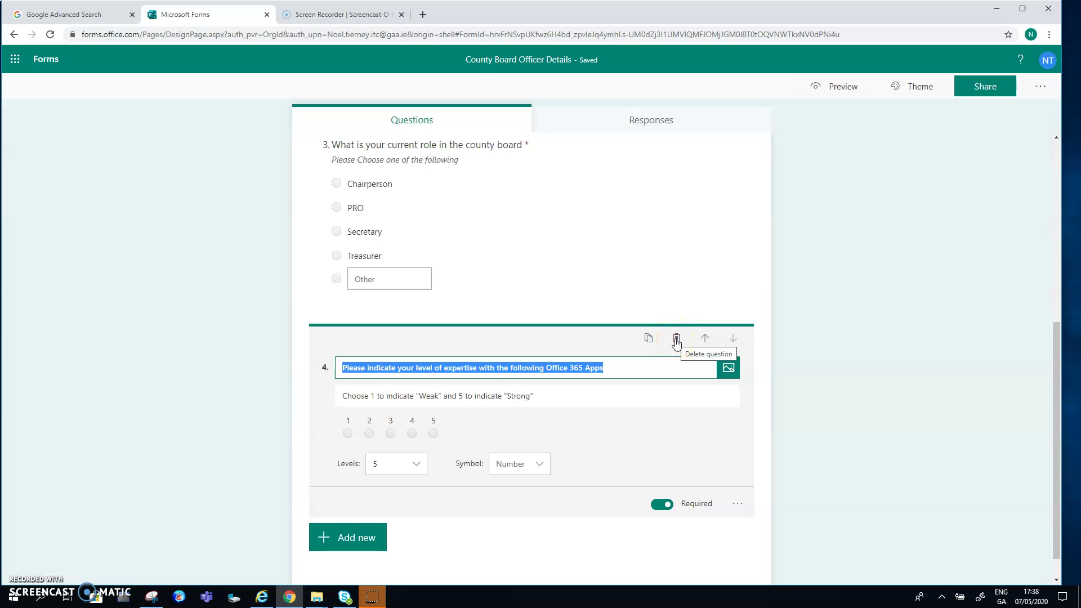
click(676, 341)
- Add a Likert question and paste in the copied title "Please indicate your level of expertise with the following Office 365 Apps"
click(357, 535)
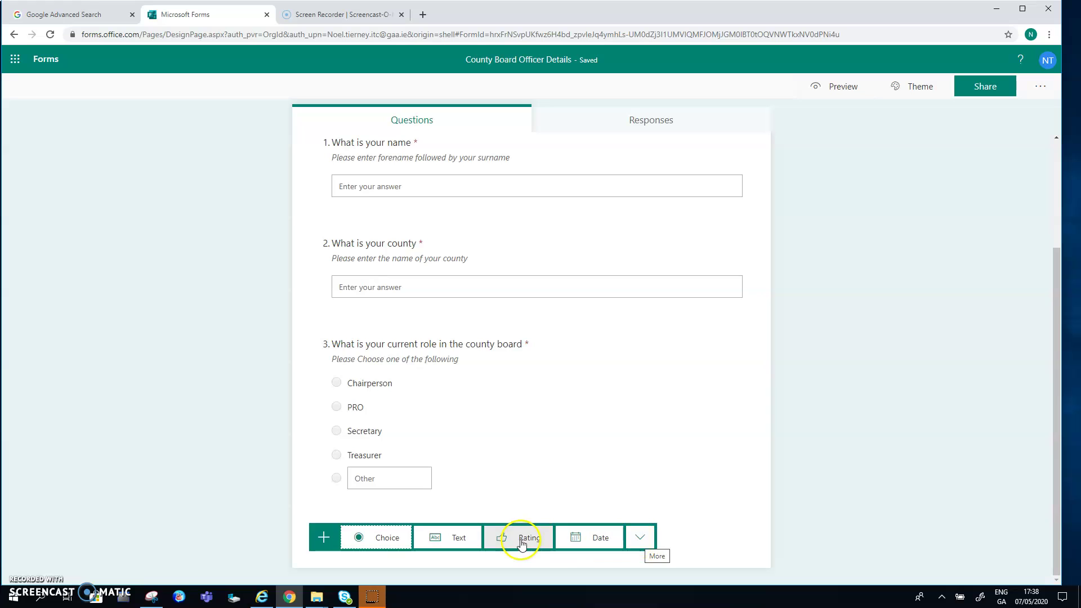
click(640, 538)
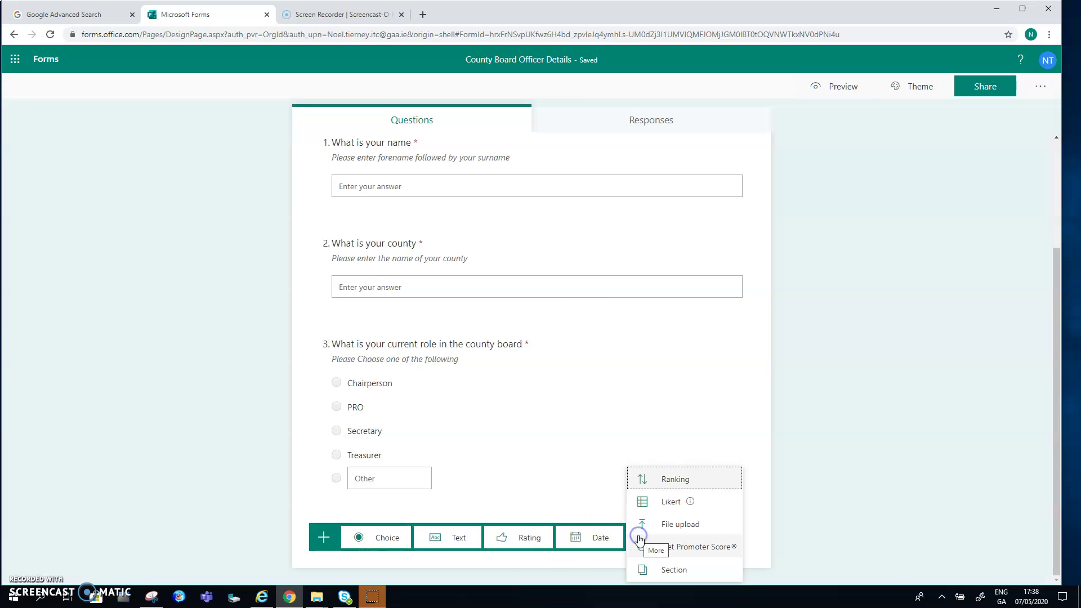
click(670, 503)
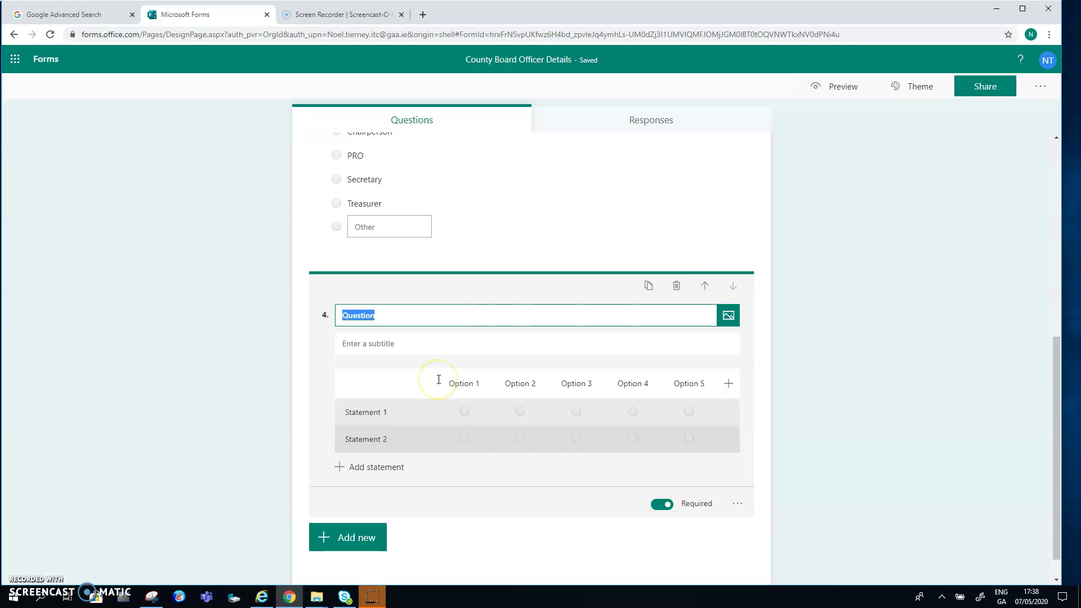
key(ctrl+v)
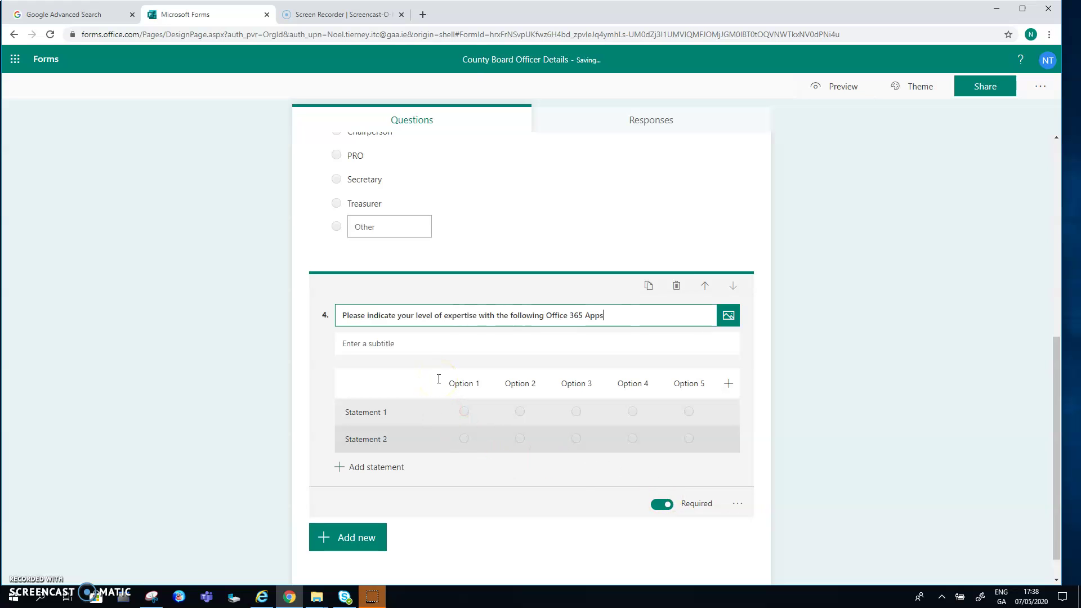
- Give the Likert question the subtitle 'Please choose 1 to indicate "Weak£ and 5 to indicate "Strong"'
click(405, 344)
text(P)
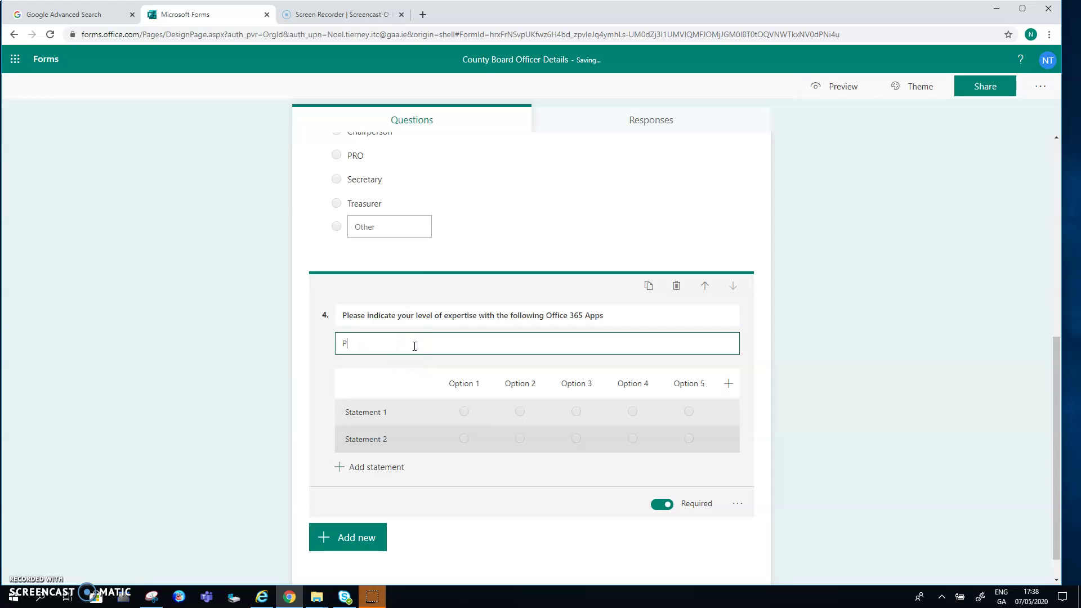
text(lease choose 1 to indicatgeWeak and 5 to indicate "Strong)
click(416, 344)
text(")
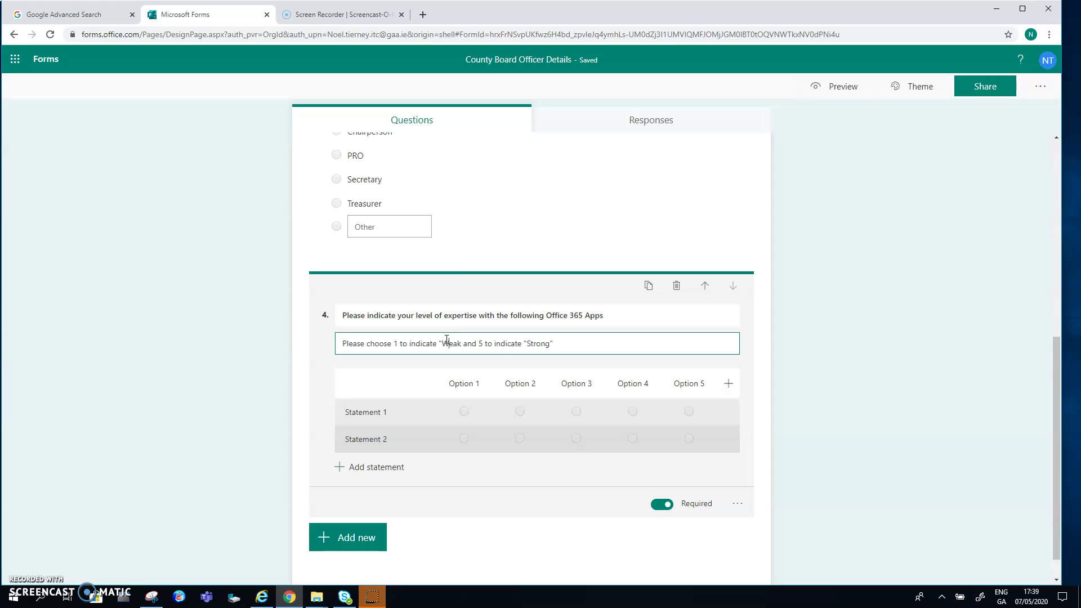
key(Right)
key(Right)
key(Right)
key(Right)
text(£)
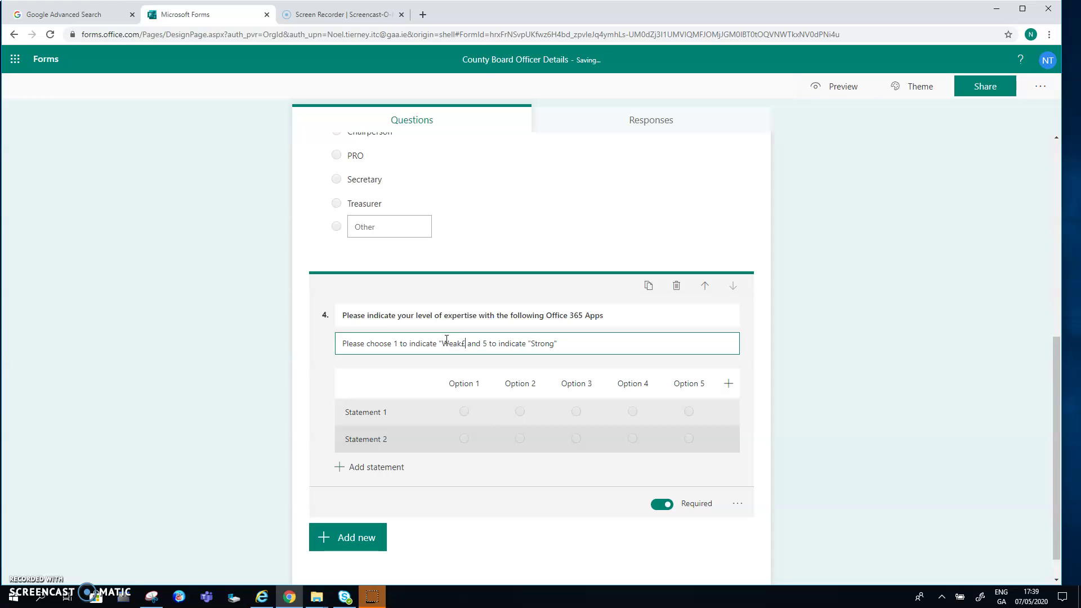
- Rename the Likert question's five option columns as 1, 2, 3, 4 and 5
click(465, 385)
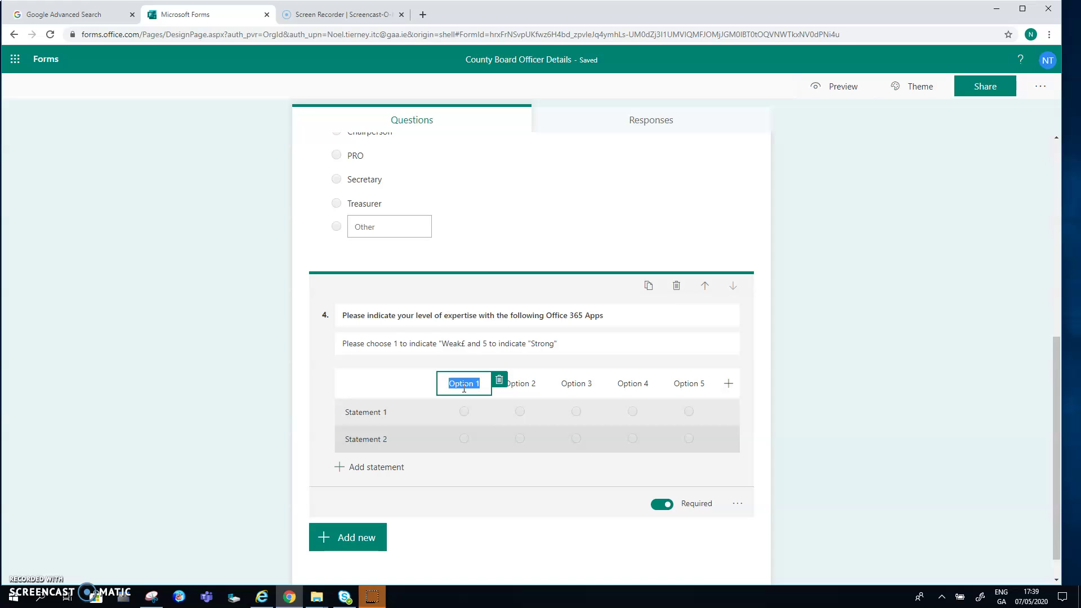
text(1)
click(521, 387)
text(2)
click(578, 385)
text(3)
click(633, 384)
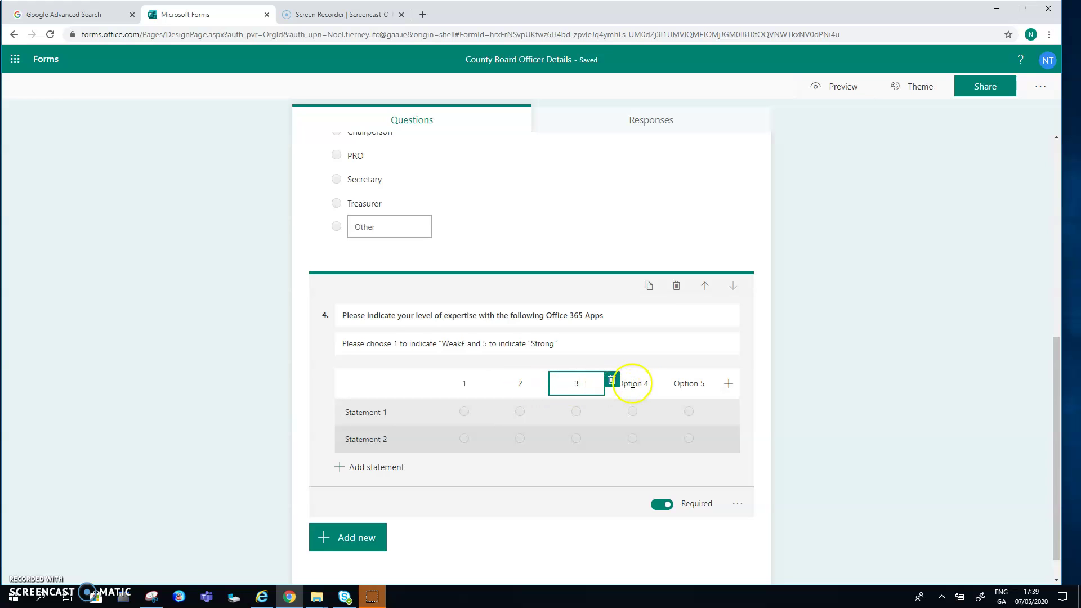
text(3)
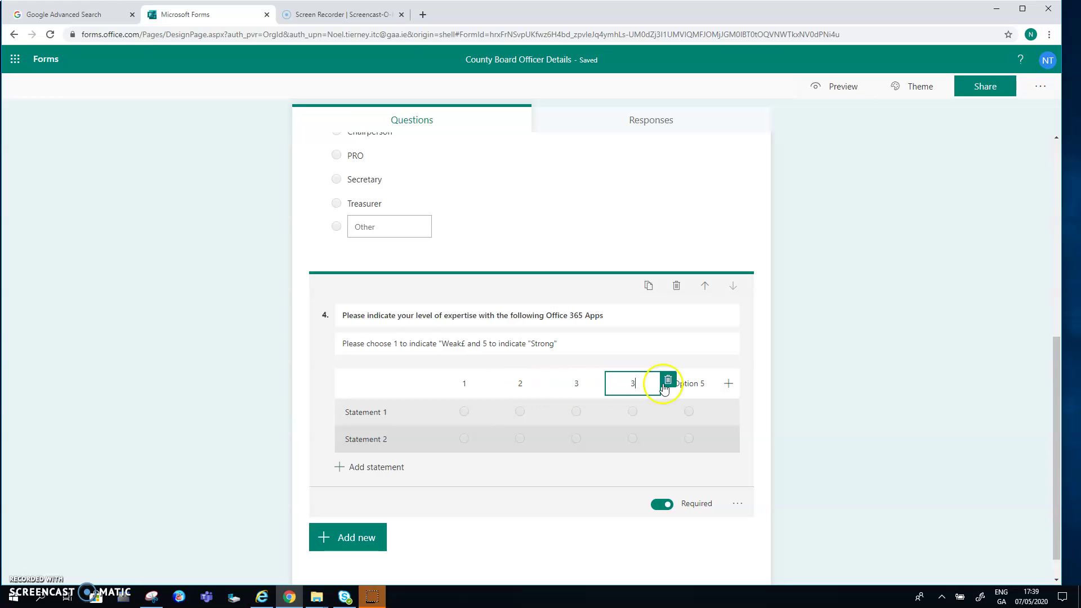
key(BackSpace)
text(4)
key(Tab)
text(5)
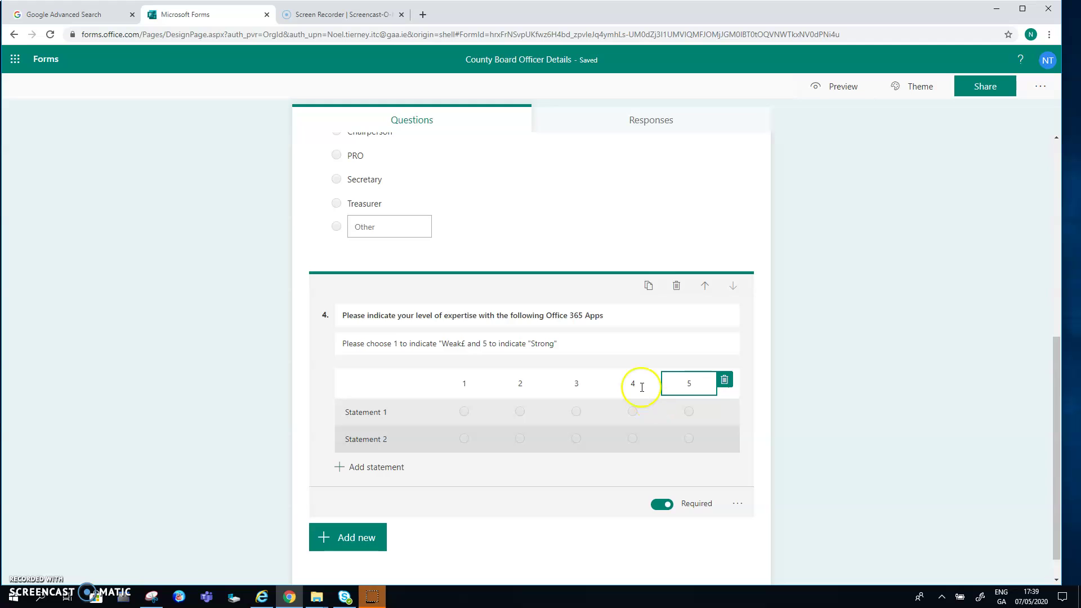
- Rename the Likert question's first two statements as Email and OneDrive
click(390, 415)
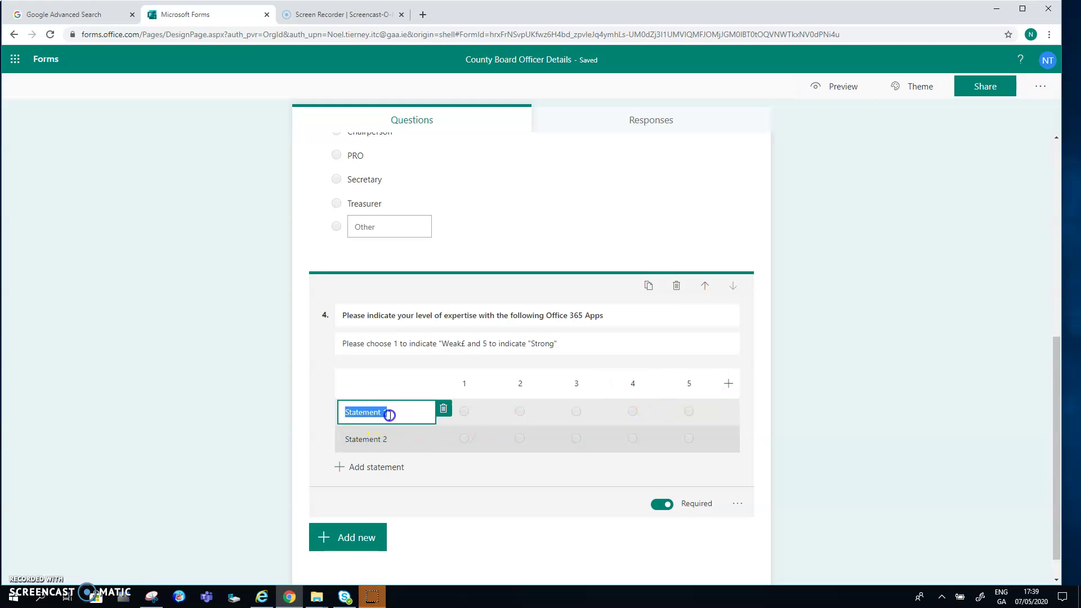
text(Email)
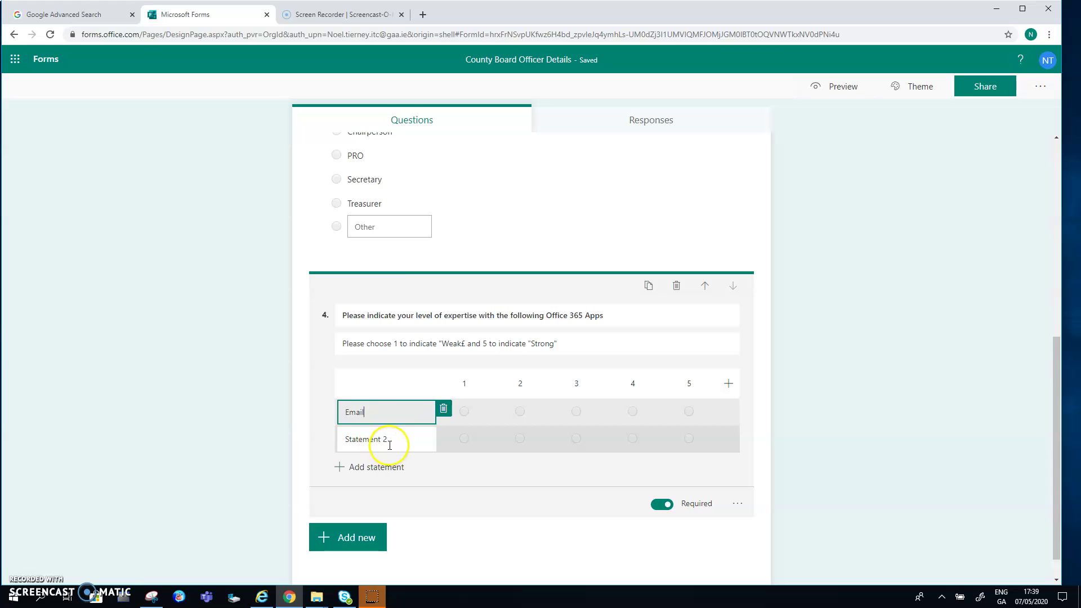
click(393, 440)
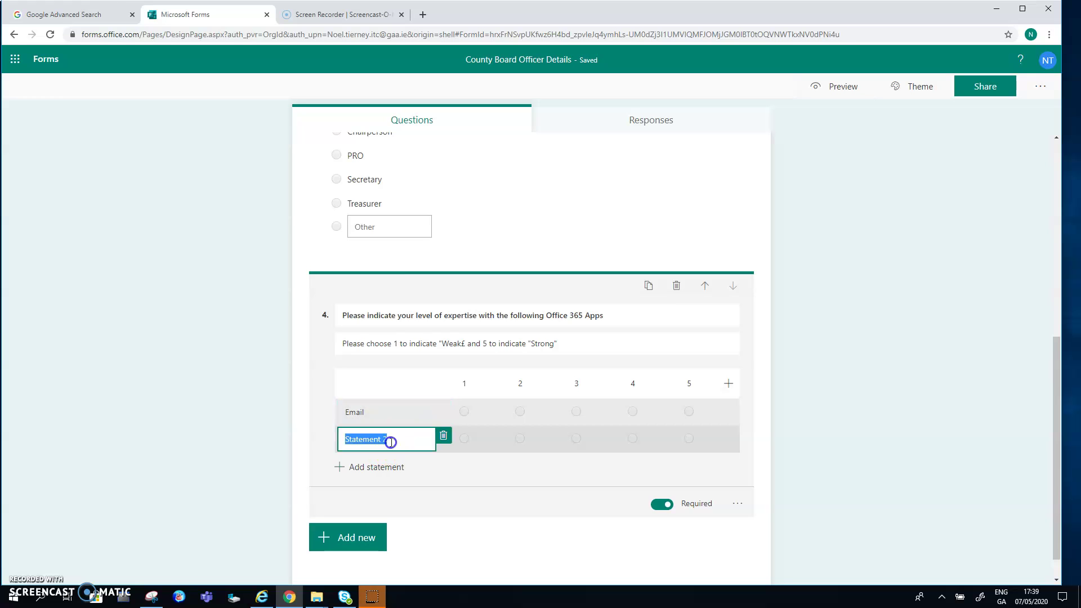
text(O)
key(BackSpace)
key(BackSpace)
- Add three more statements to the Likert question, named Teams, Forms and Calendar, and finish editing the question
click(340, 467)
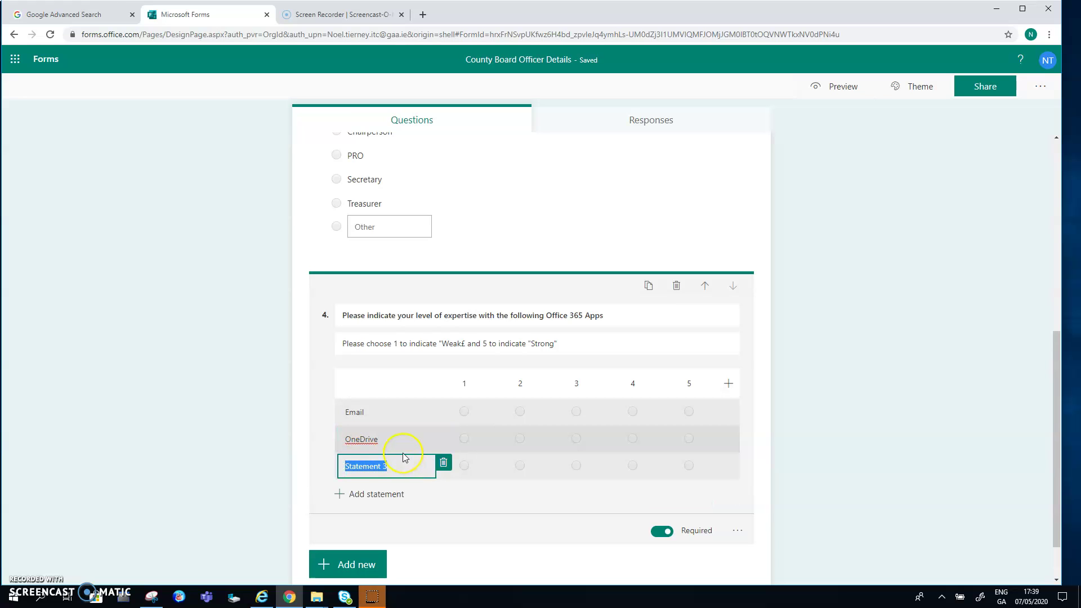
text(Teams)
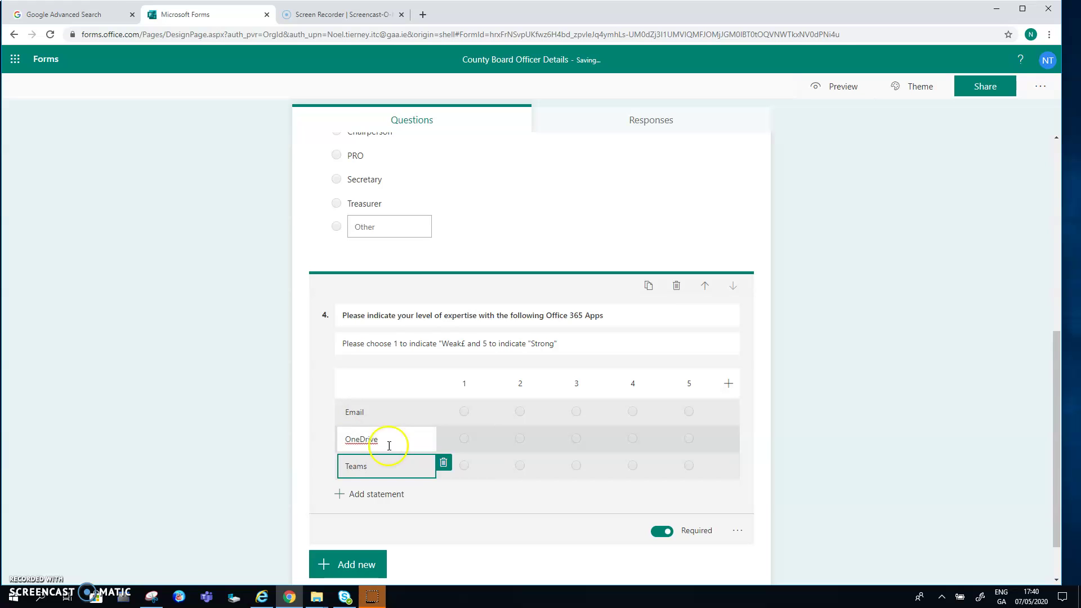
click(340, 494)
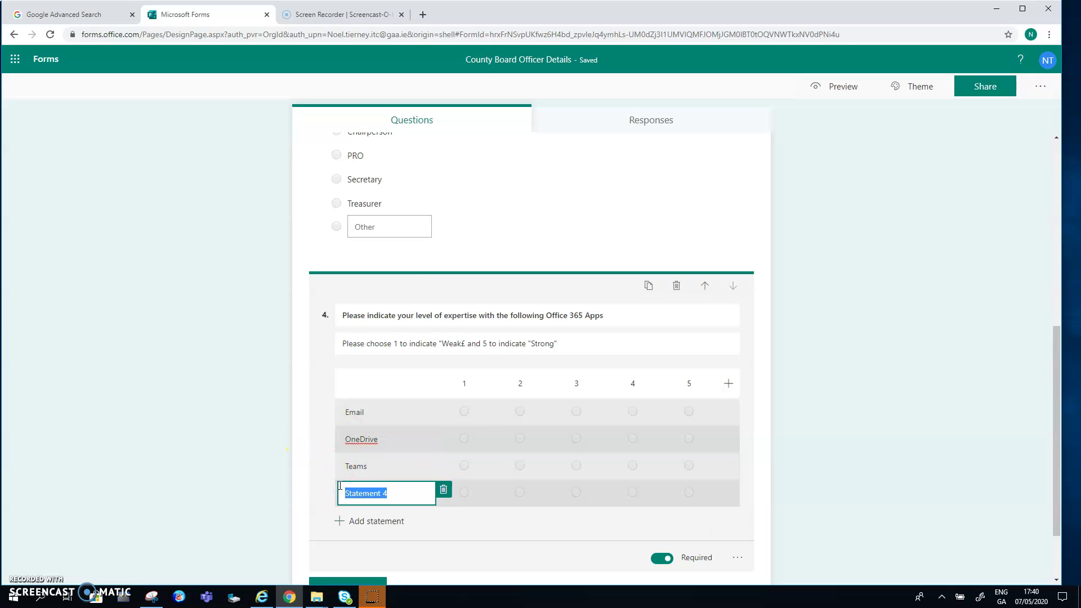
text(Forms)
click(347, 528)
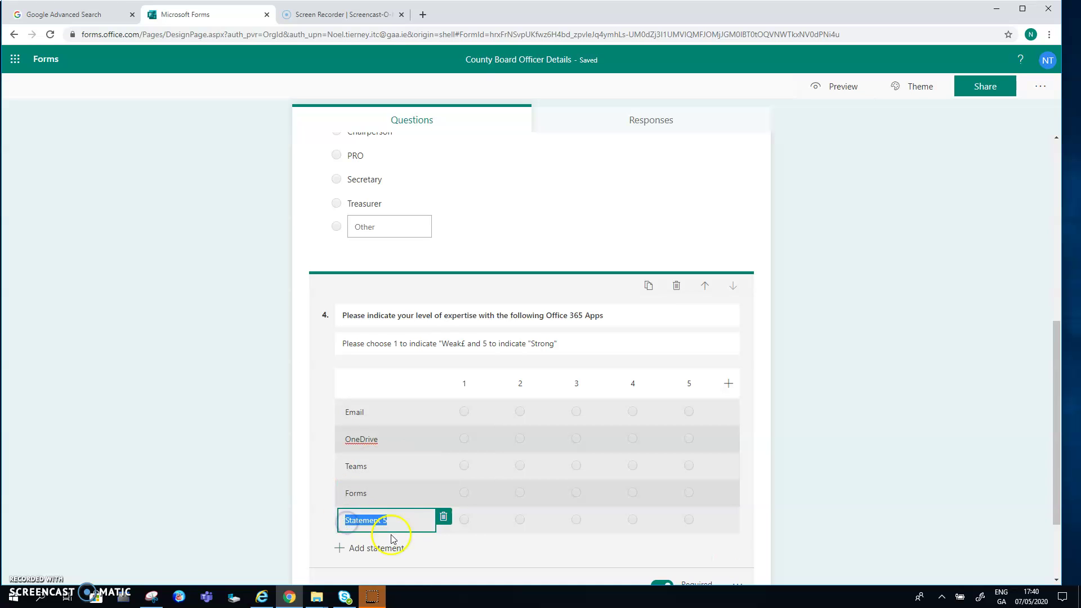
text(Calendar)
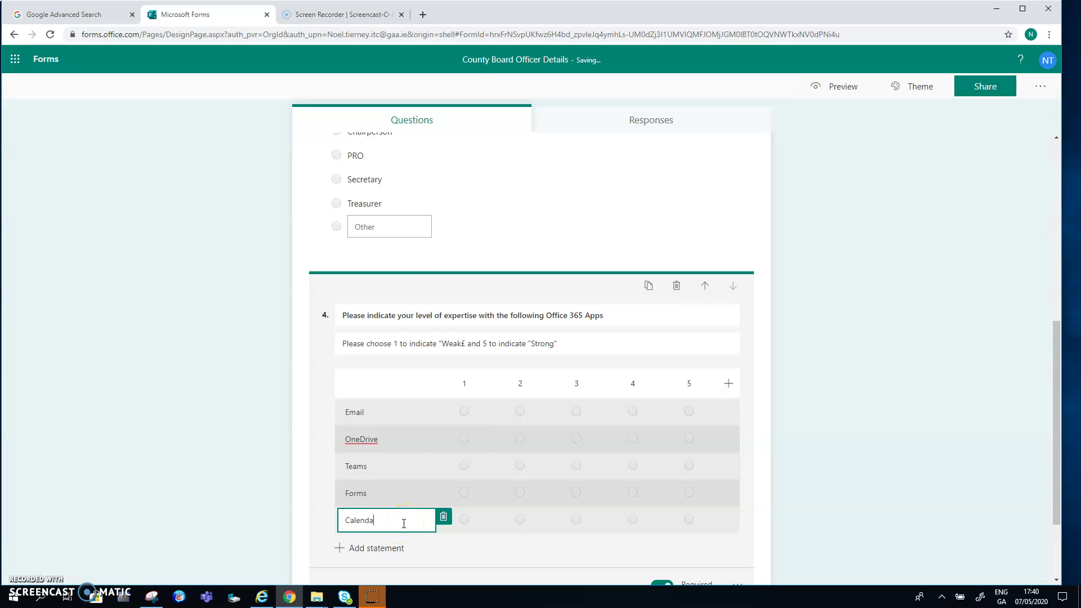
click(1005, 393)
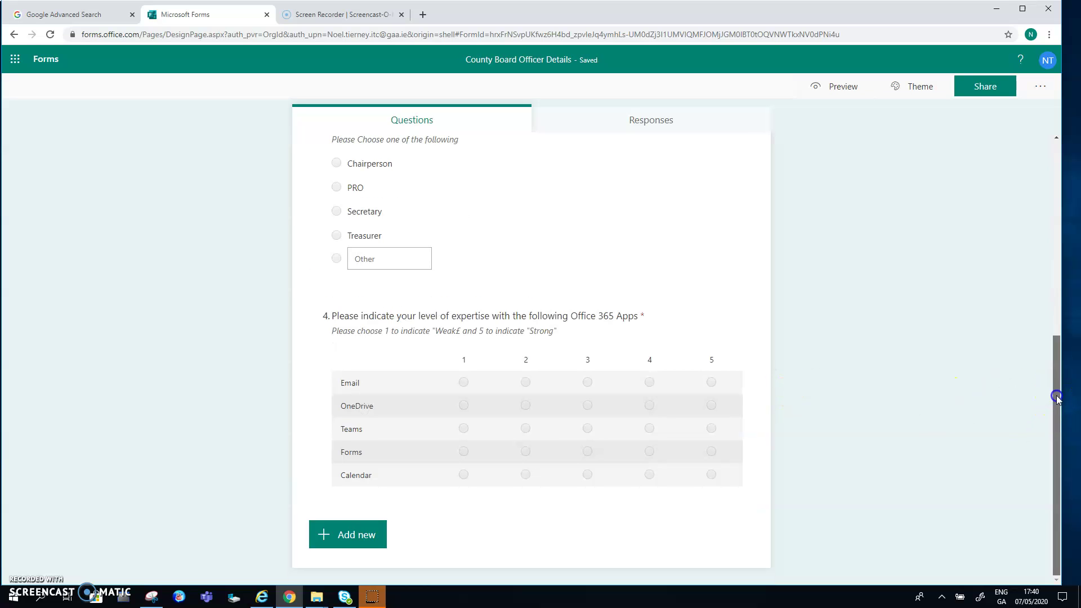
- Share the form with responses limited to people in the organization and copy its response link
drag(1056, 415, 1070, 237)
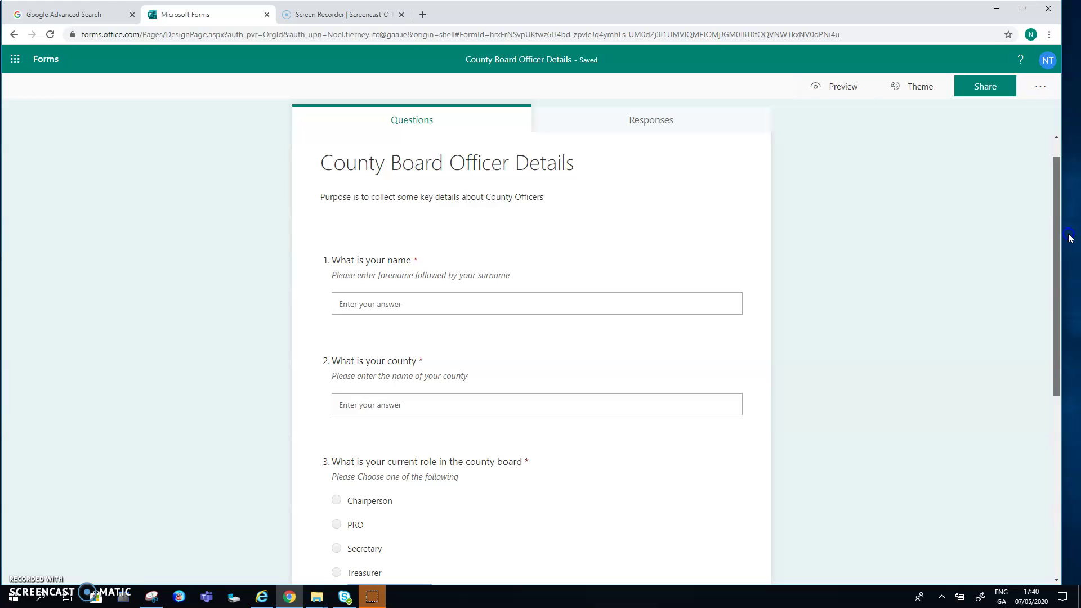
drag(1071, 237, 1070, 236)
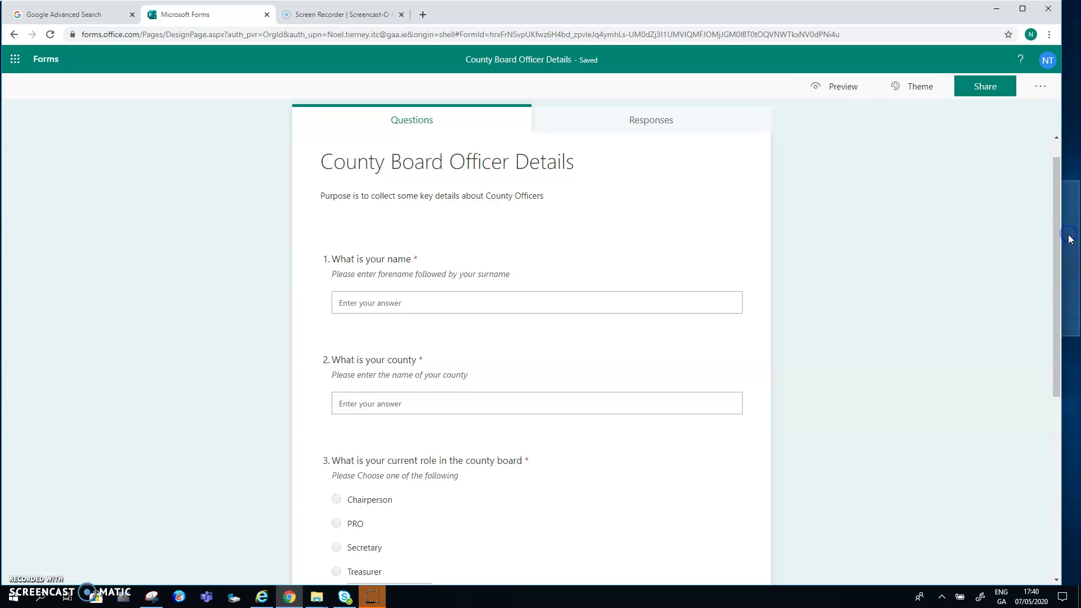
click(984, 89)
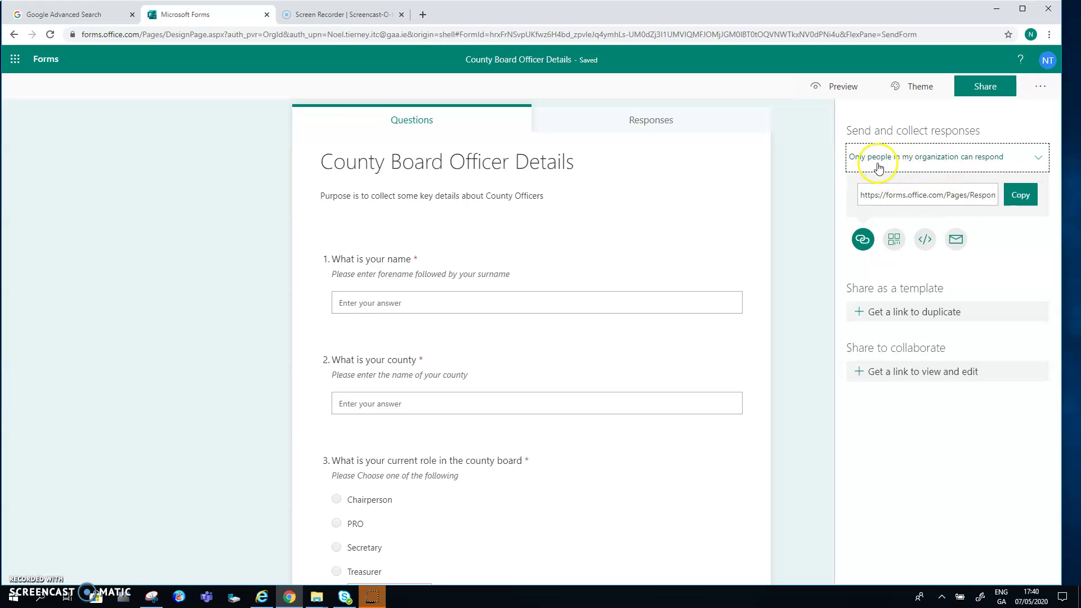
click(1042, 162)
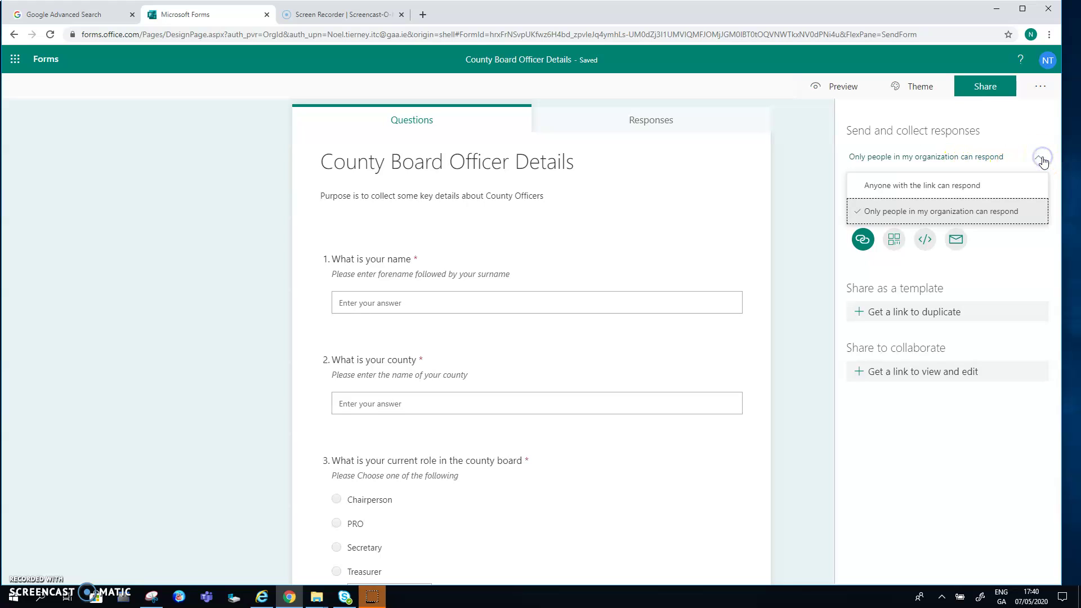
click(980, 214)
click(1021, 197)
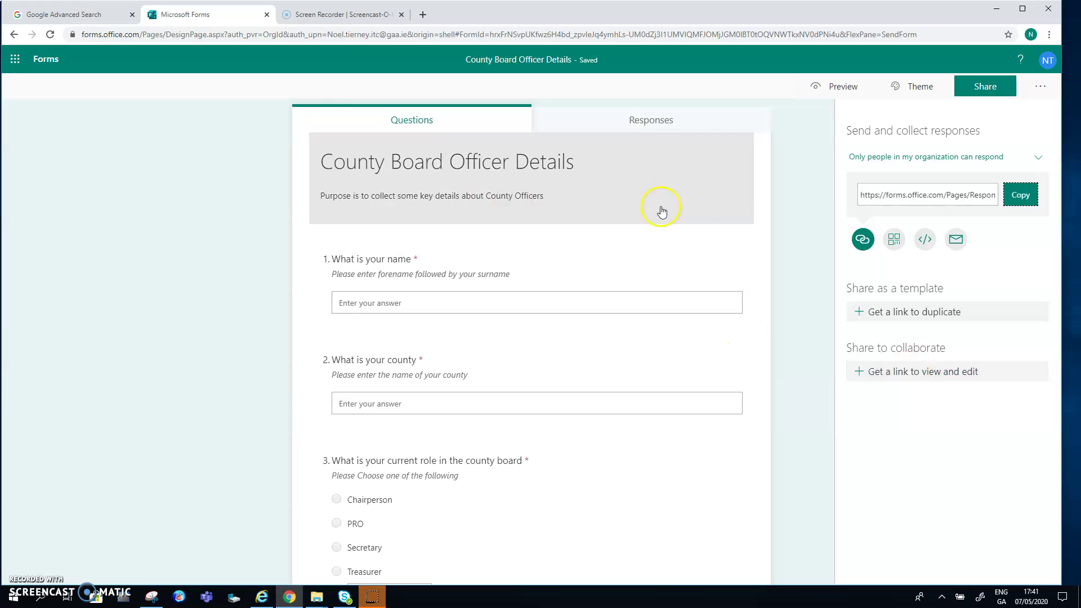
- Switch to Outlook and start a new email message
click(15, 58)
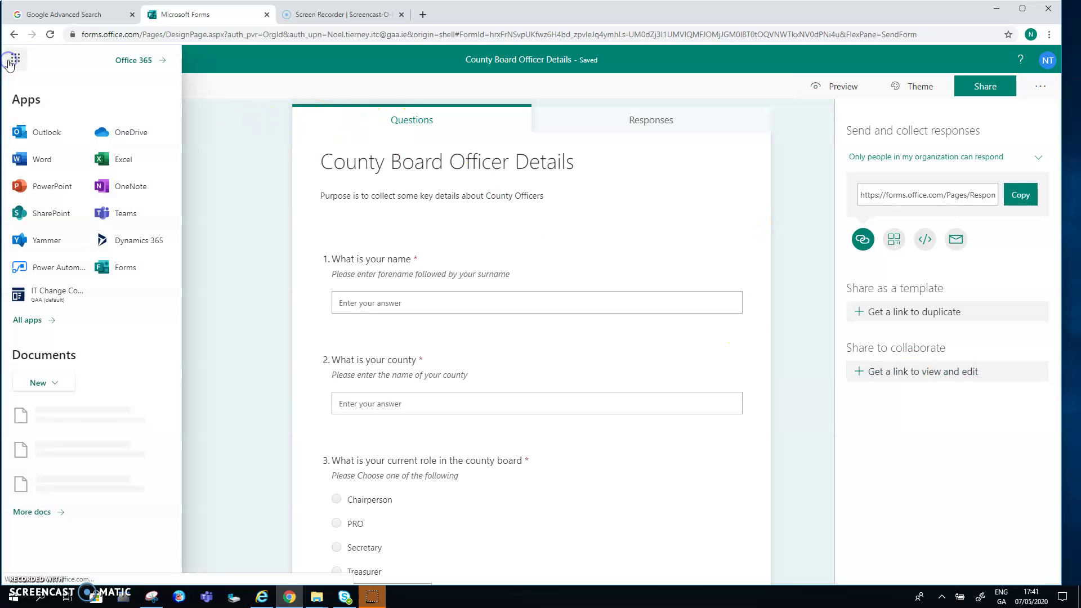
click(33, 135)
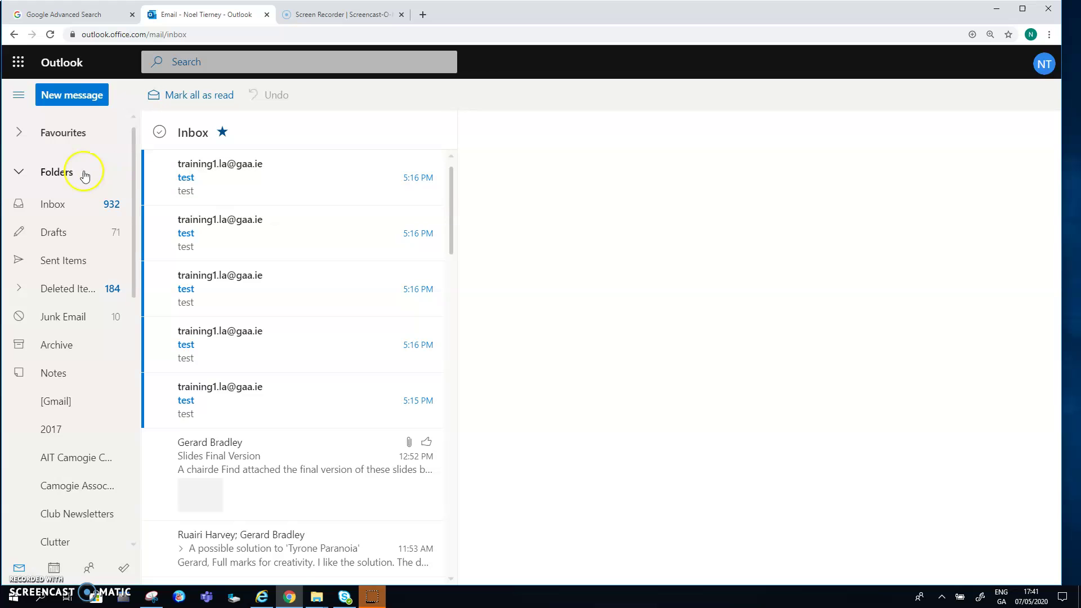
click(57, 91)
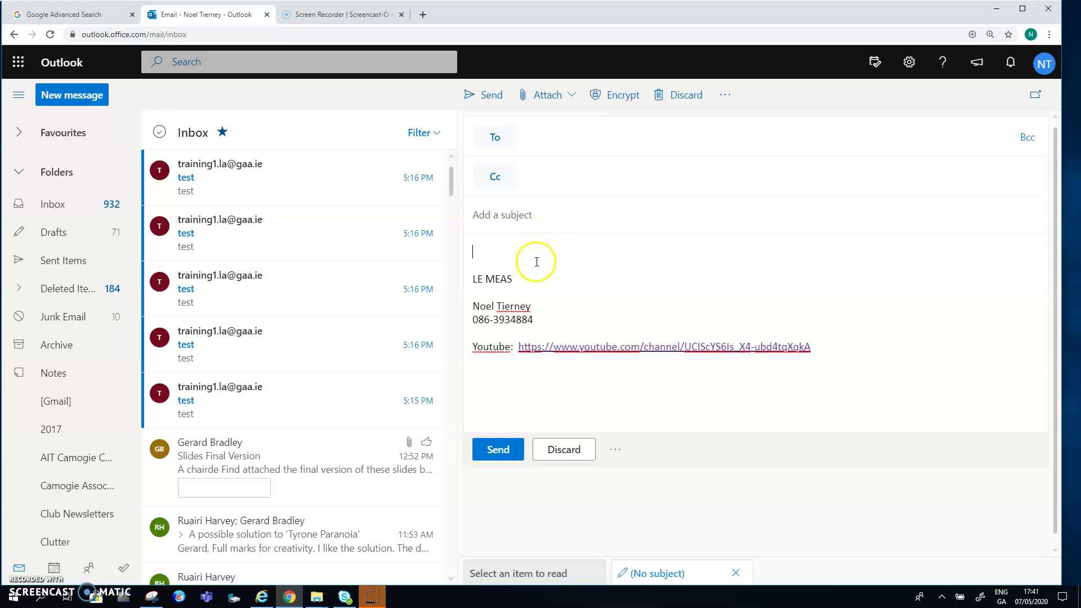
- Write "Please complete the survey below" in the message body and paste the form link as a separate paragraph beneath it
click(537, 258)
text(Please complet)
key(BackSpace)
key(BackSpace)
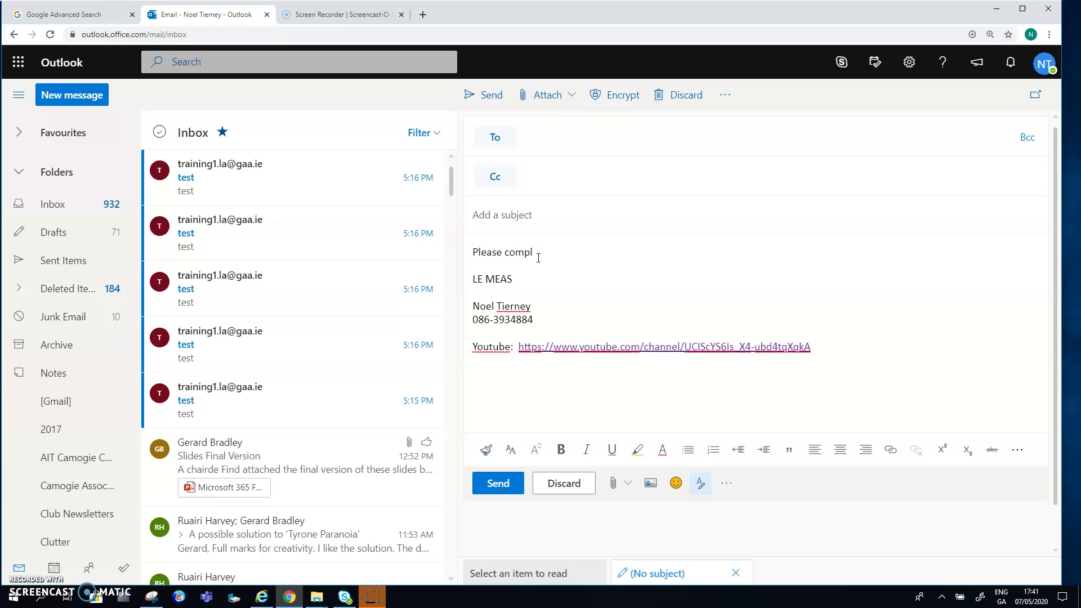
text(ete the survey below)
key(ctrl+v)
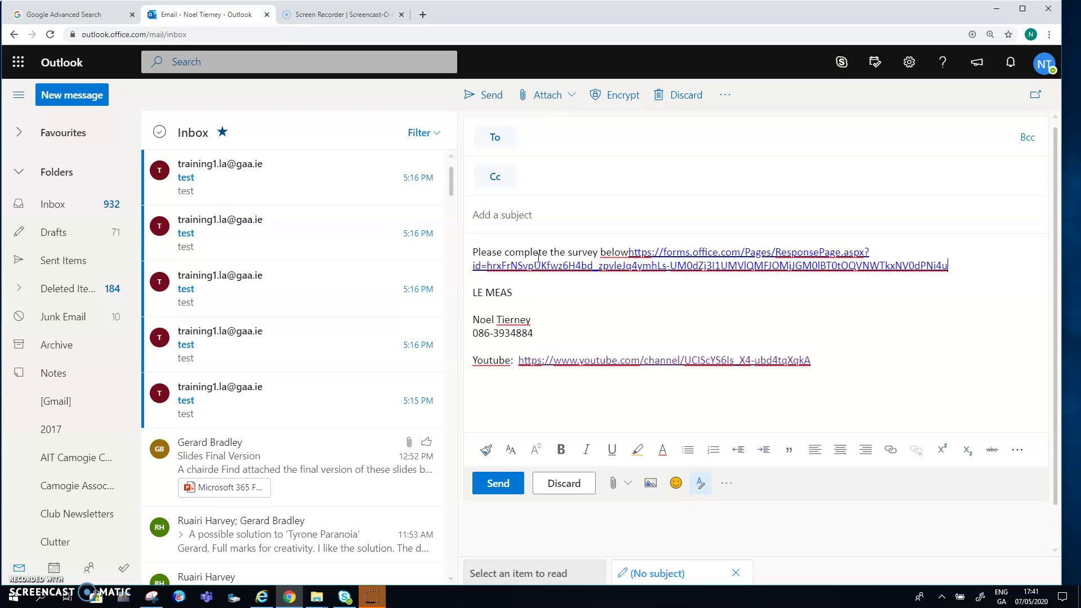
click(629, 252)
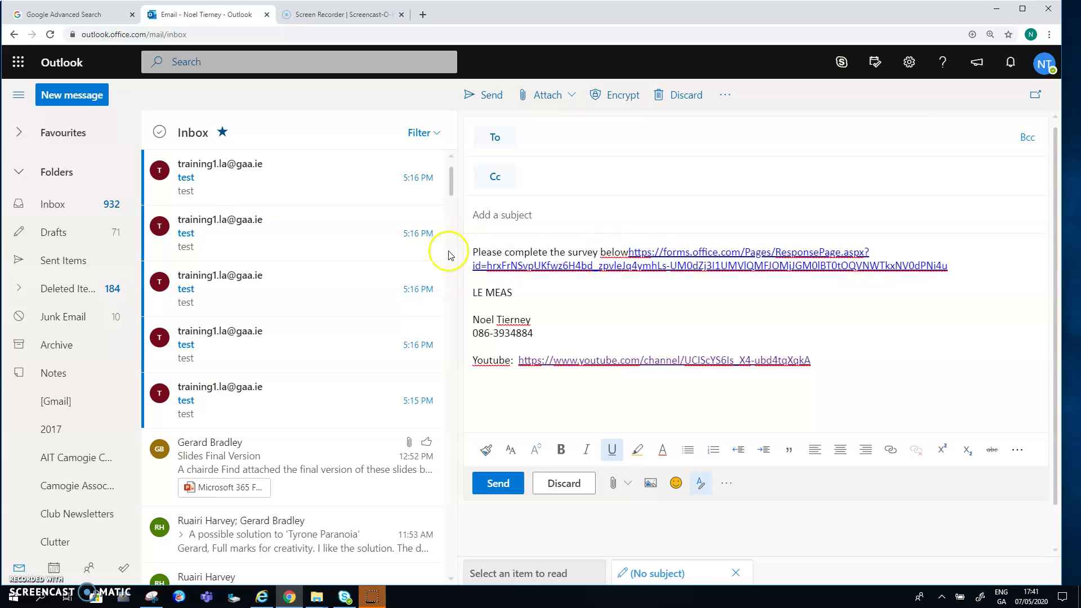
click(629, 253)
key(Return)
key(Return)
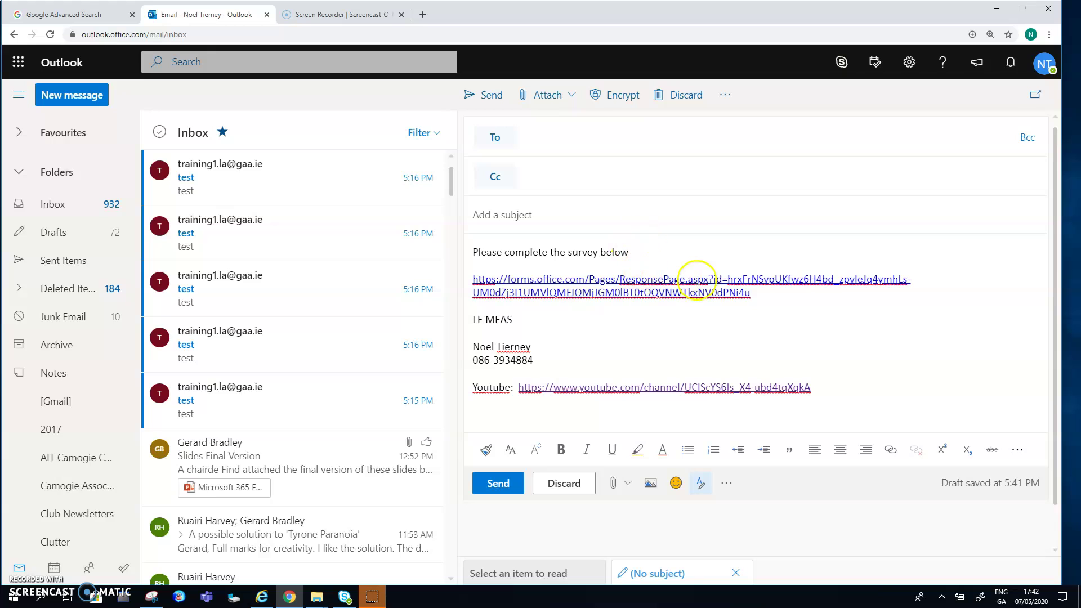
- Address the email to the first training account from the suggested contacts
drag(754, 293, 472, 280)
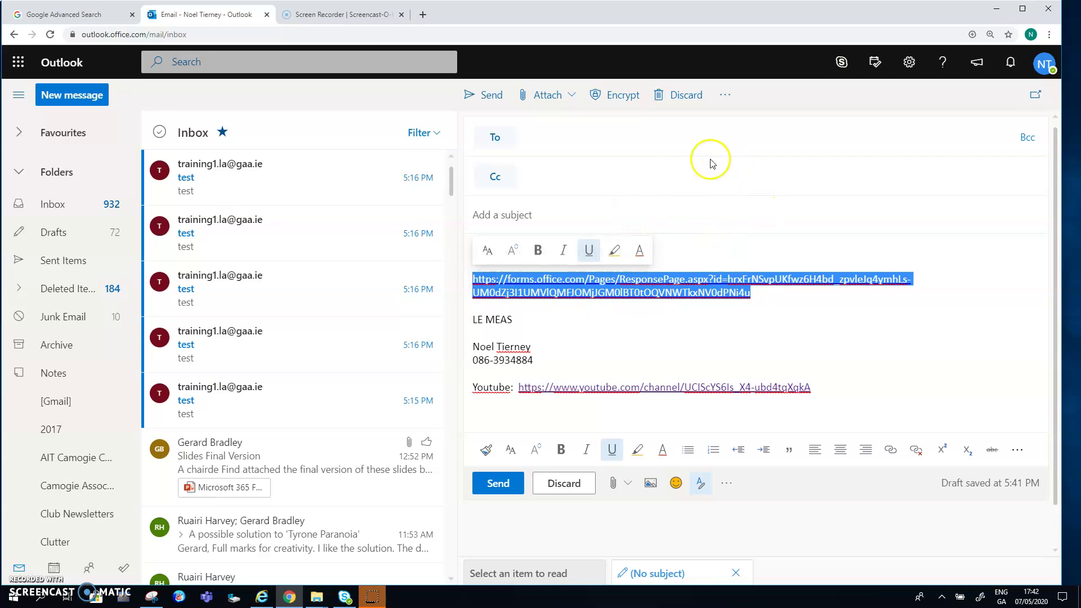
click(661, 135)
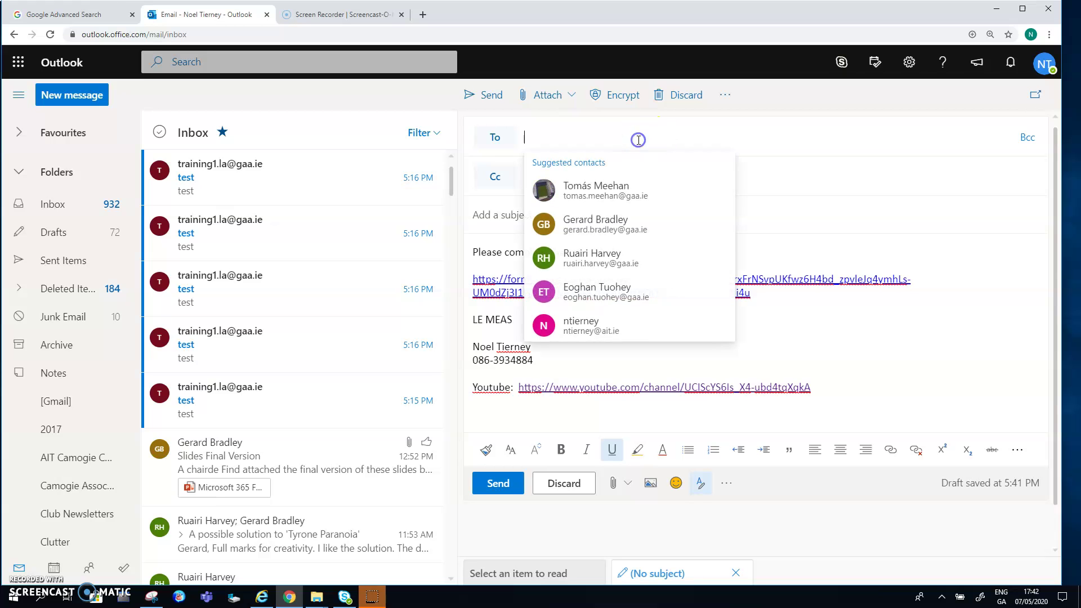
text(tra)
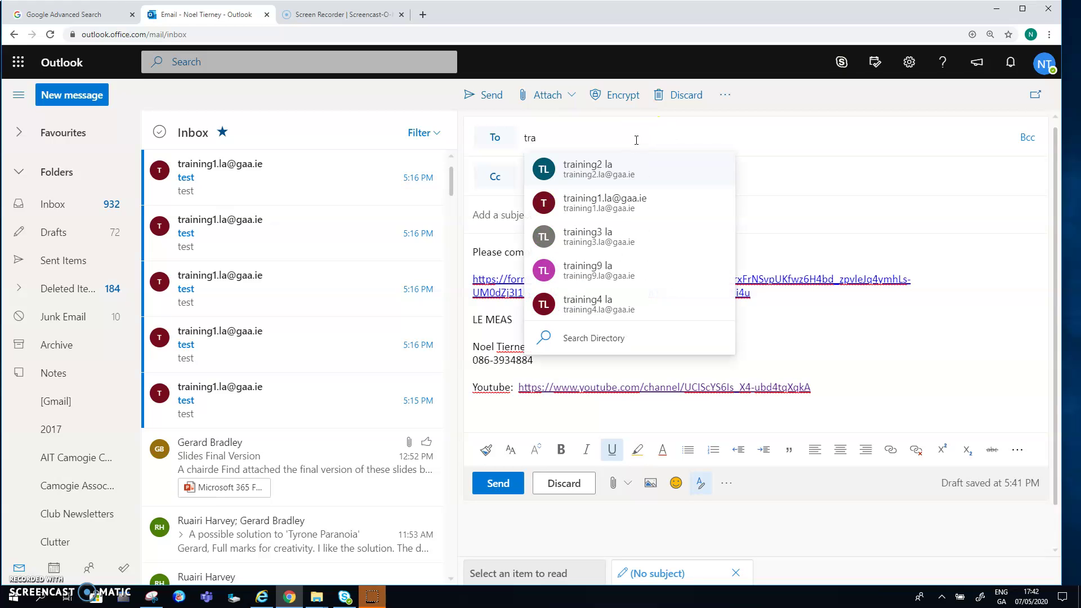
click(600, 198)
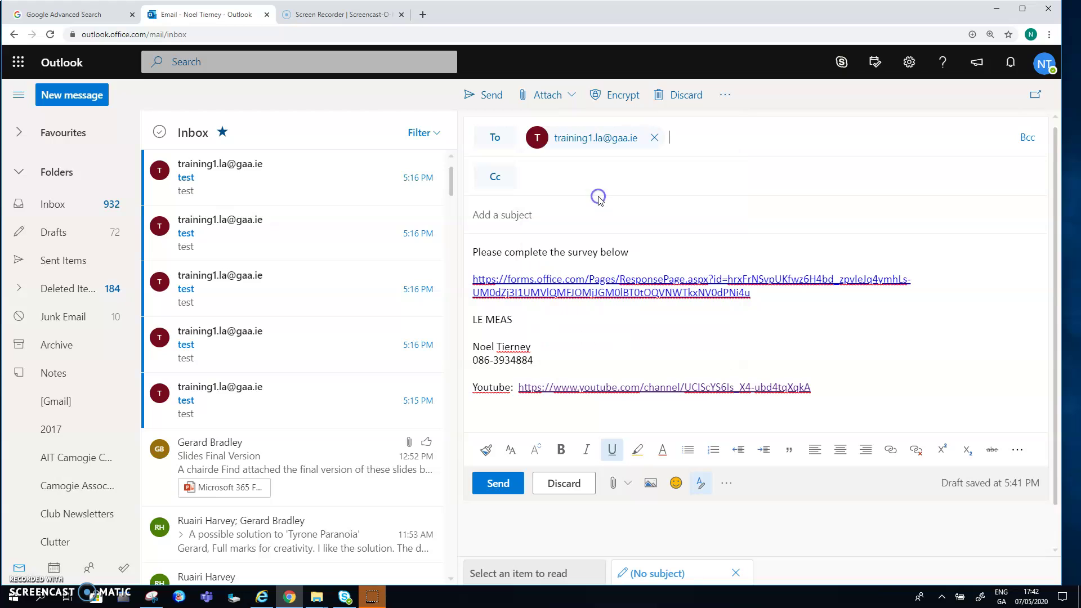
- Copy the body line "Please complete the survey below" into the subject and send the email
drag(634, 252, 440, 255)
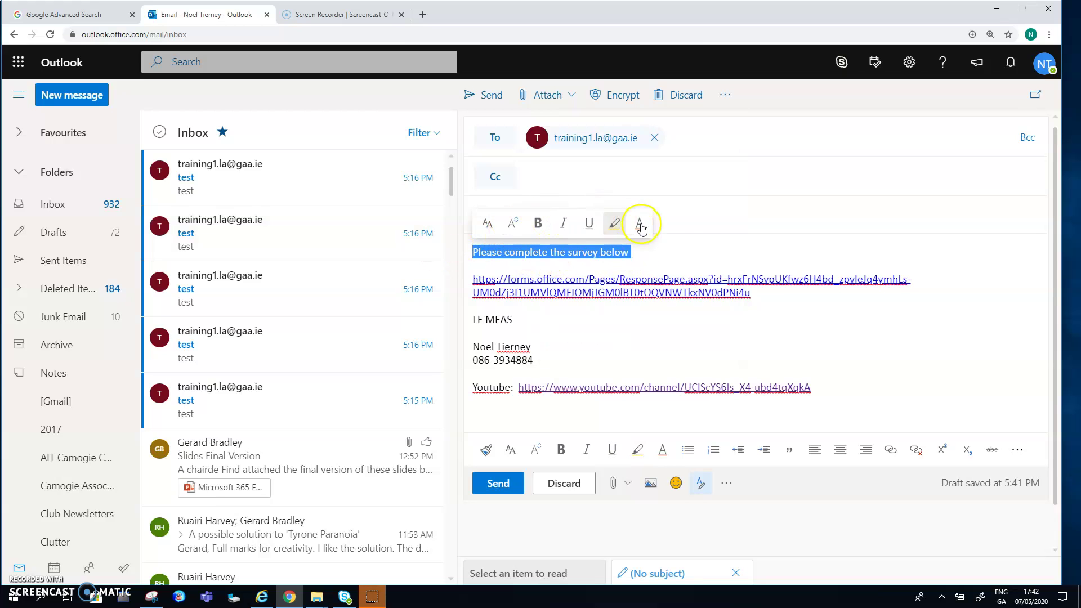
click(690, 224)
key(ctrl+v)
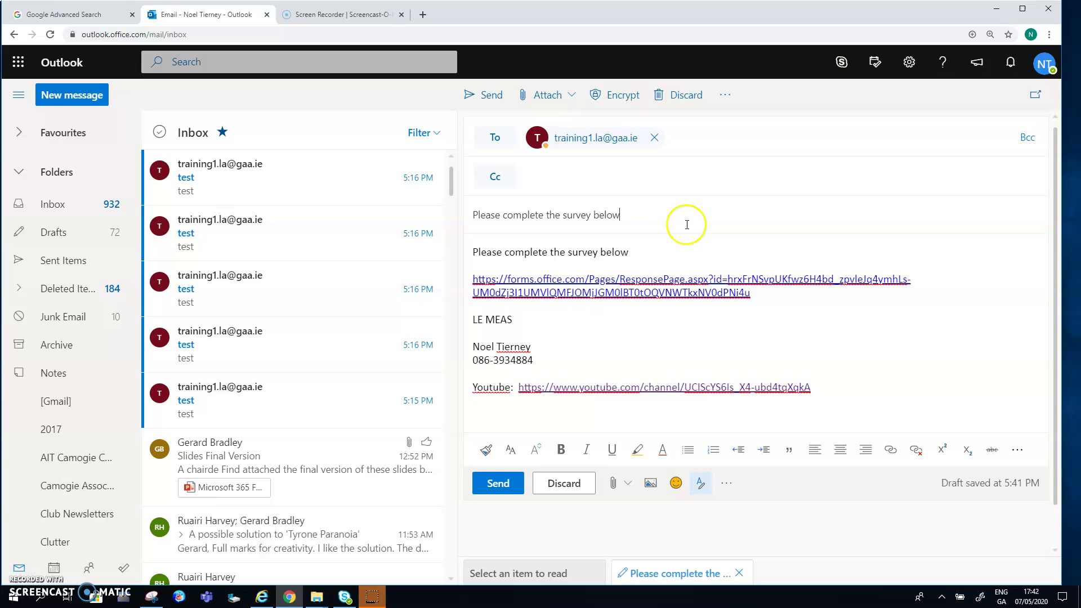
click(489, 484)
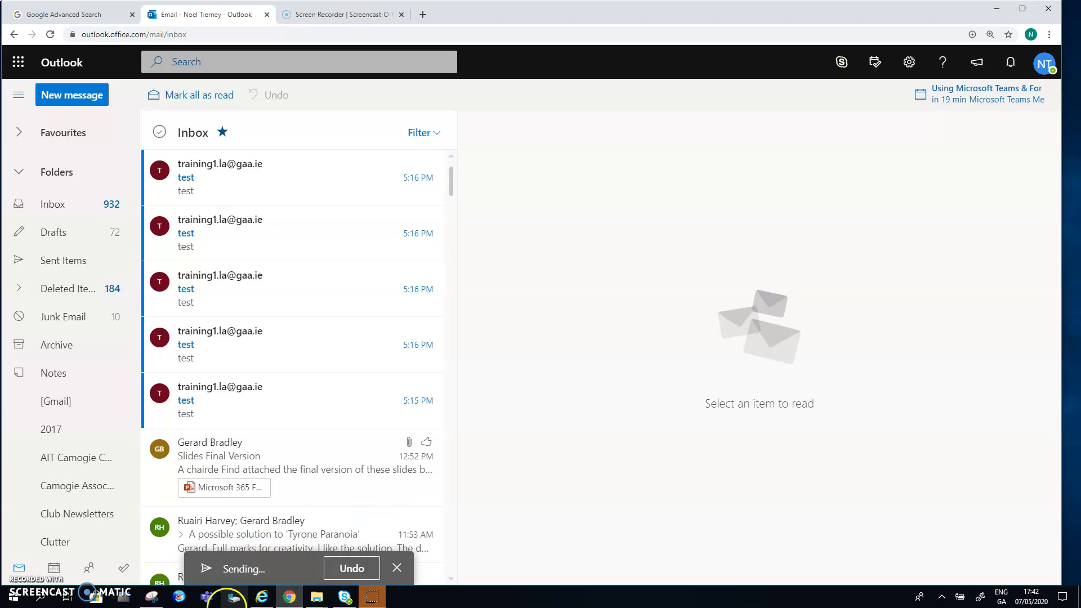
- Switch to the recipient's mailbox in Internet Explorer and open the received survey email in its own enlarged window
click(257, 602)
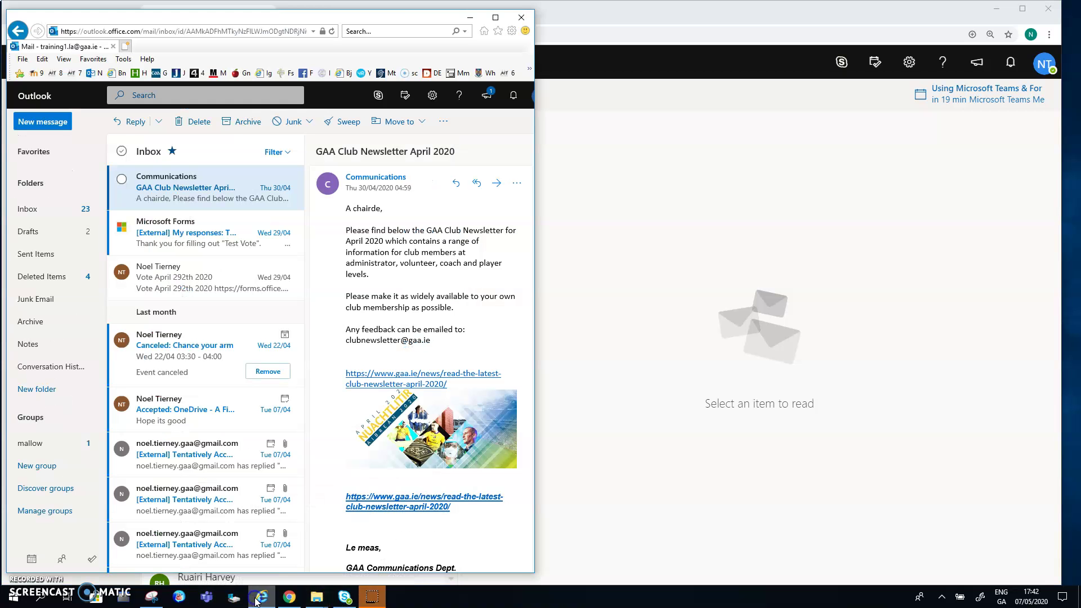
click(33, 210)
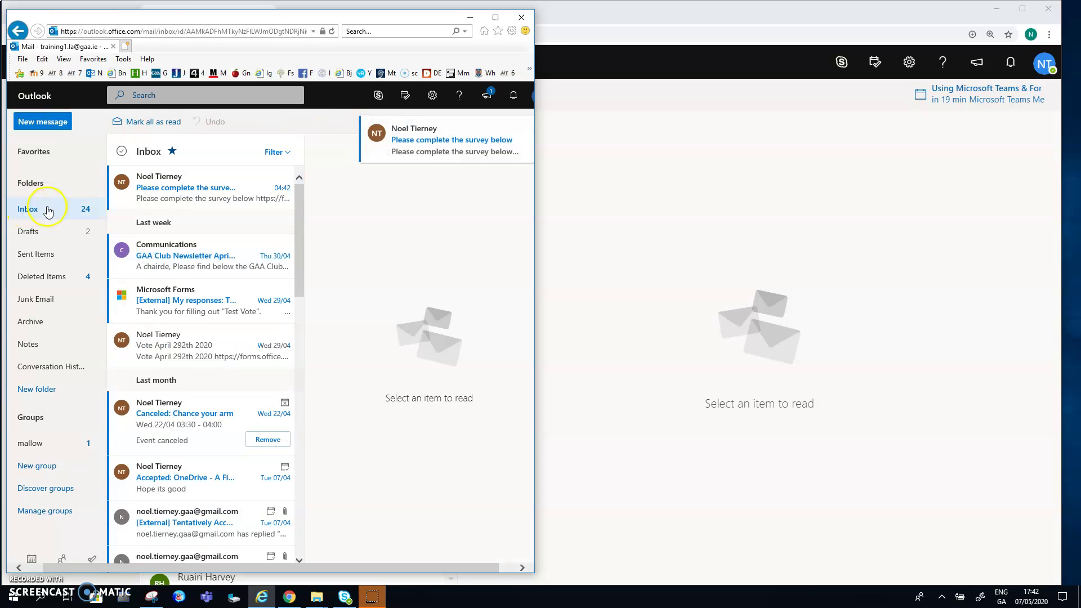
double_click(157, 192)
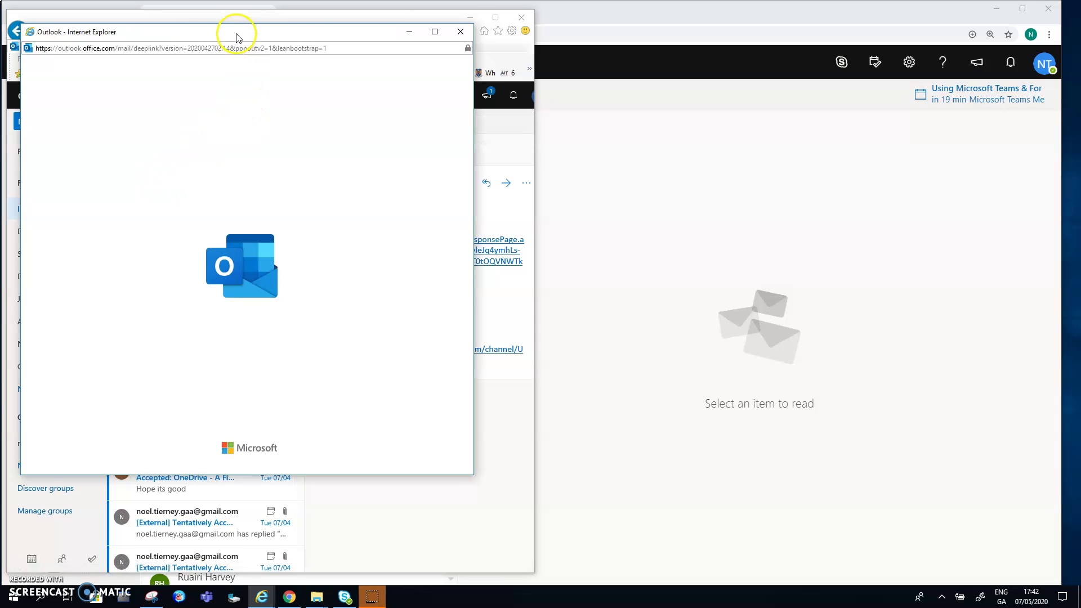
drag(237, 32, 226, 8)
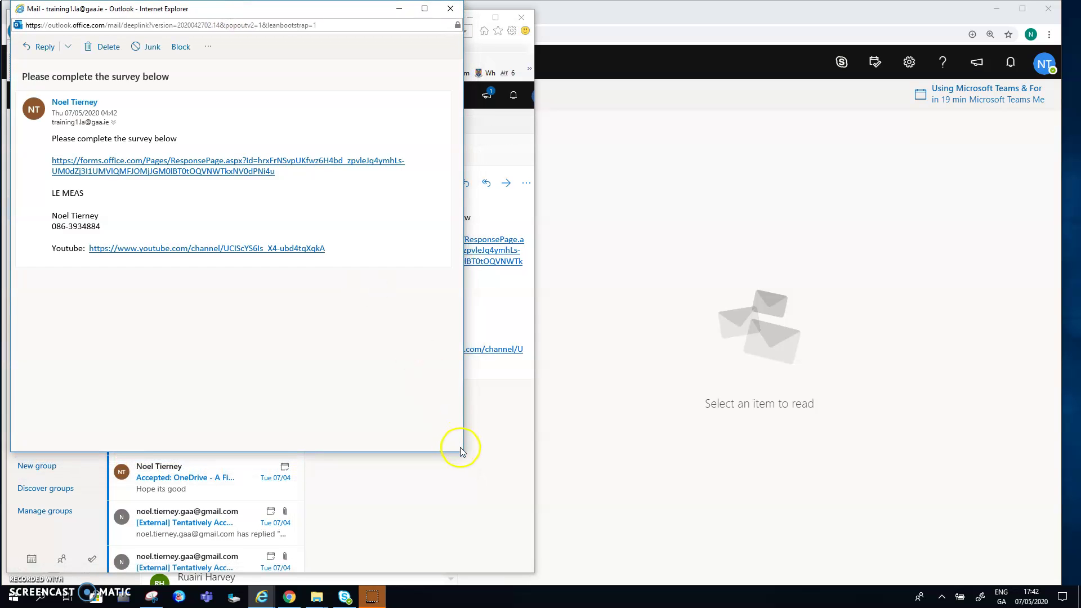
drag(462, 453, 597, 551)
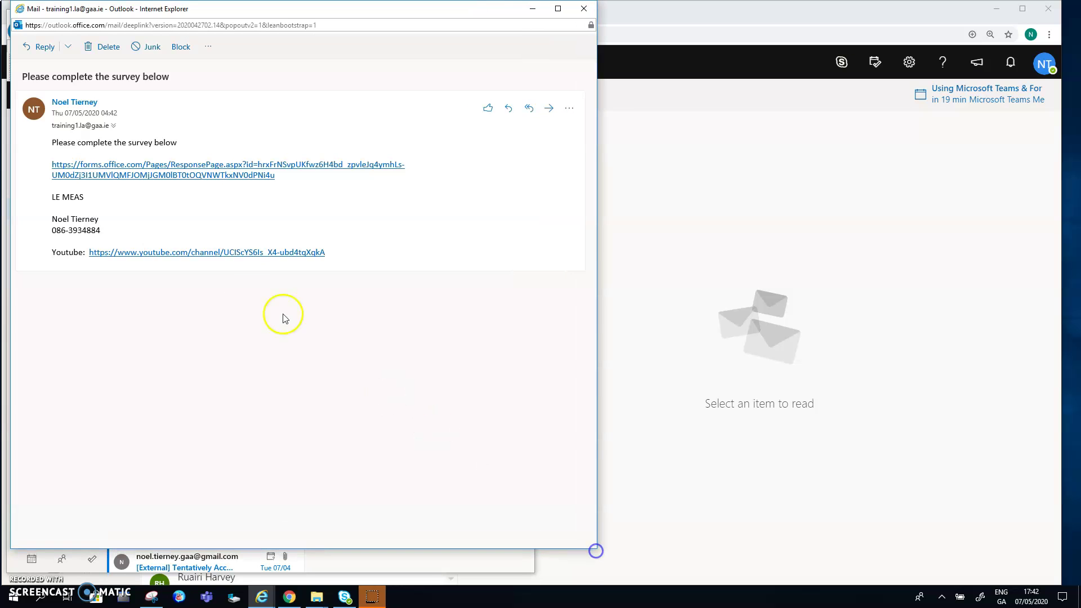
- Open the survey link from the email in a widened browser window and sign in as the first training account with its password
click(162, 171)
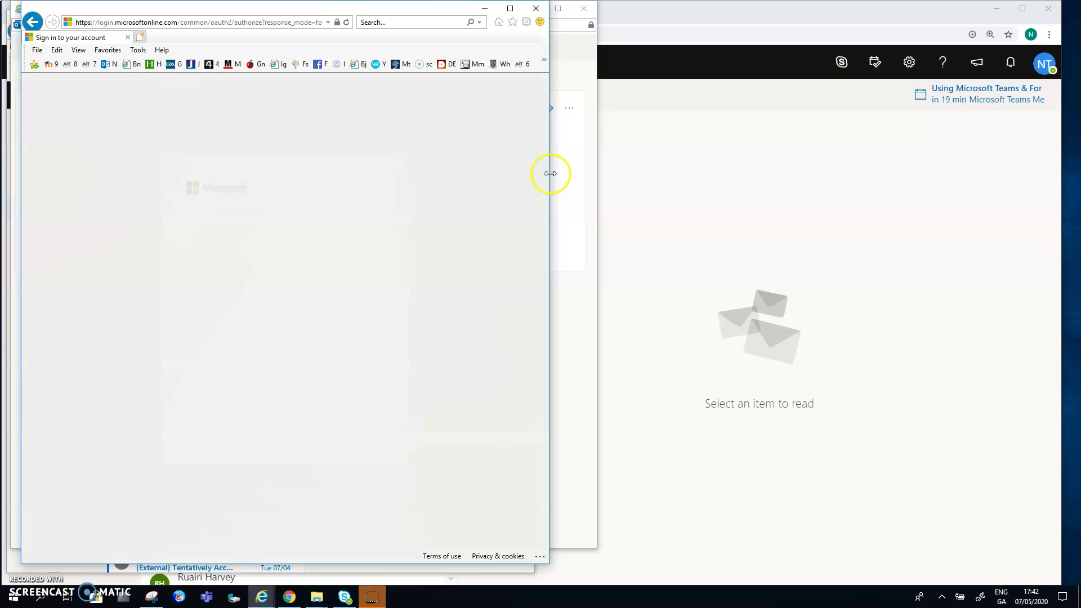
drag(559, 176, 606, 176)
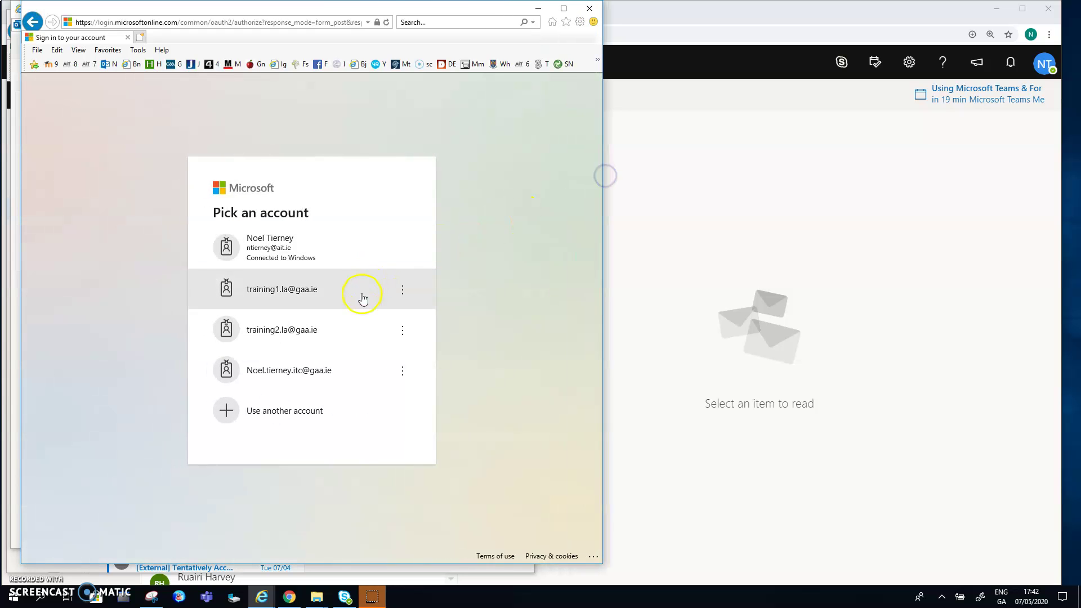
click(294, 292)
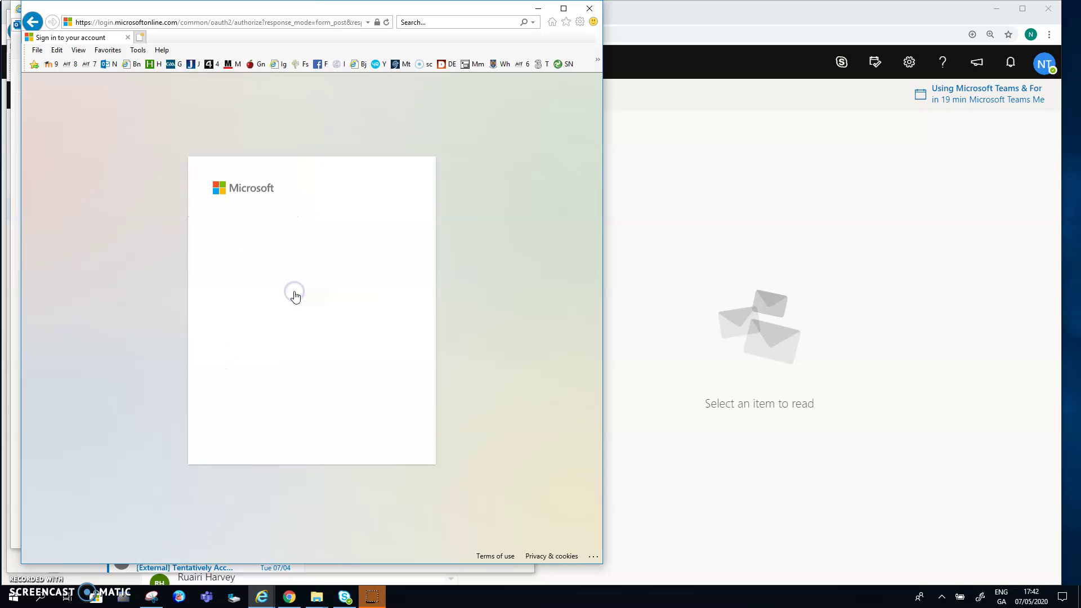
click(367, 370)
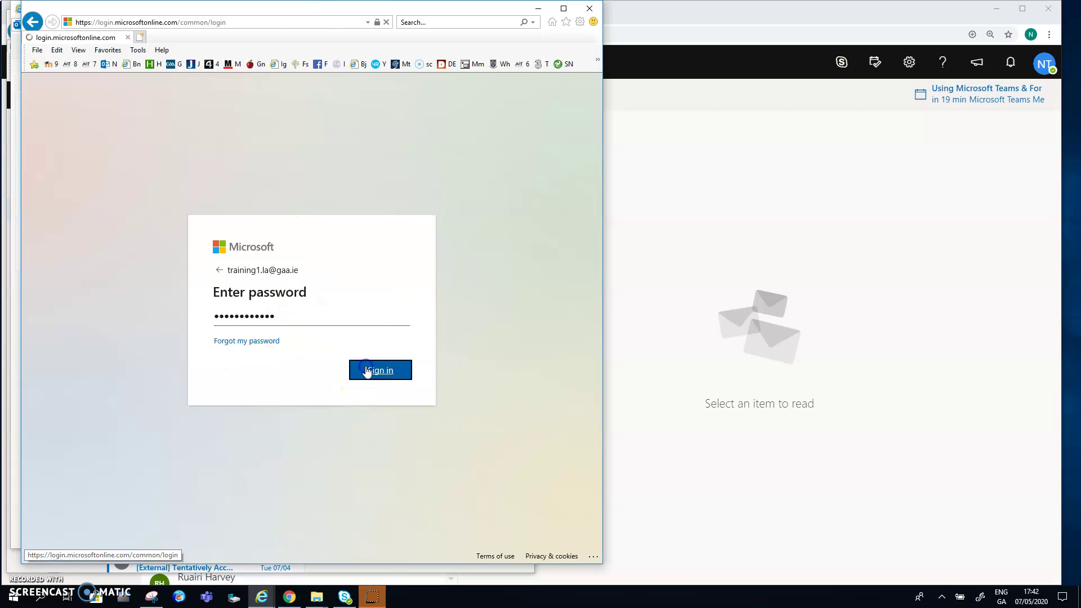
click(326, 374)
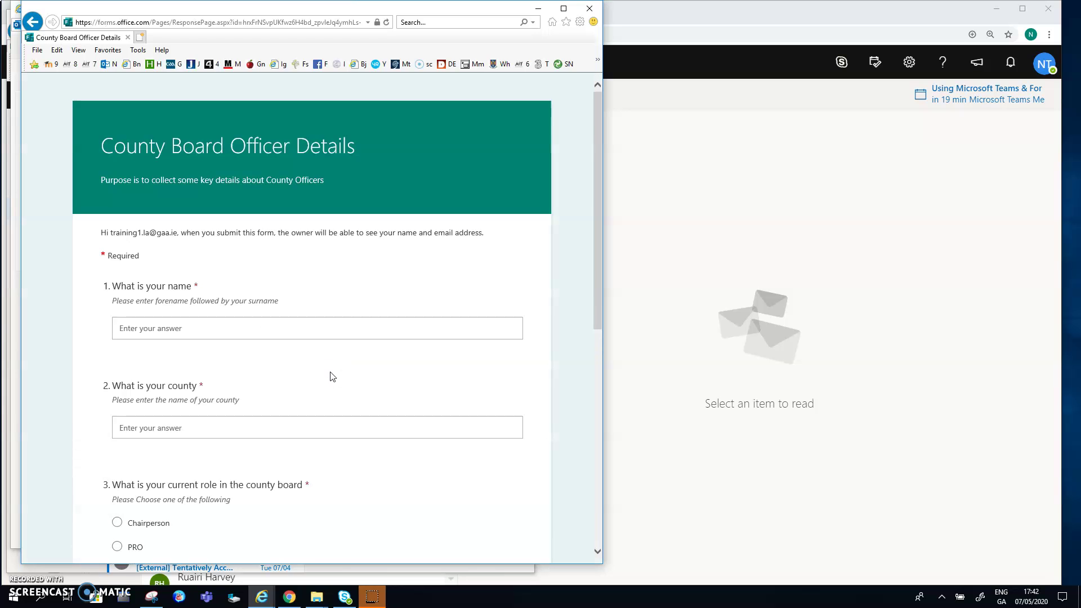
- Answer the first three questions with the respondent's initials as the name, WH as the county and Other as the role
click(255, 328)
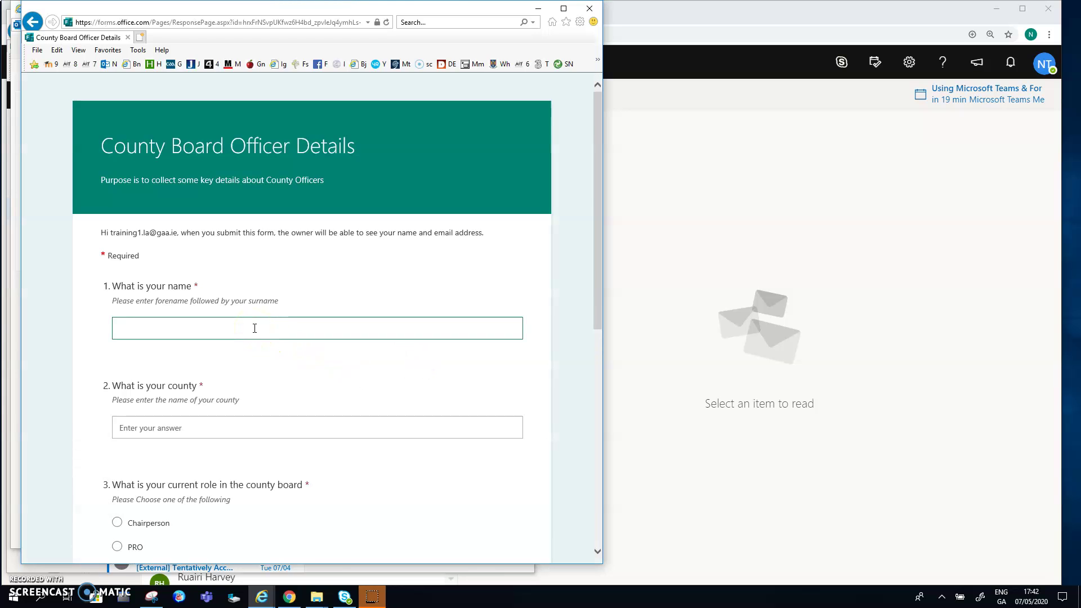
click(306, 429)
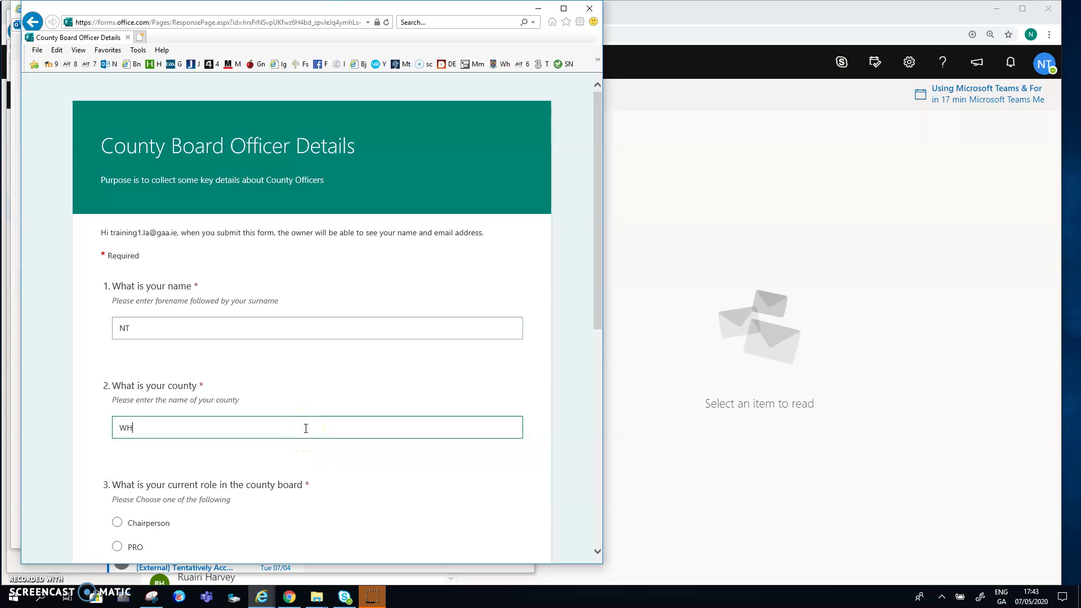
drag(595, 308, 585, 434)
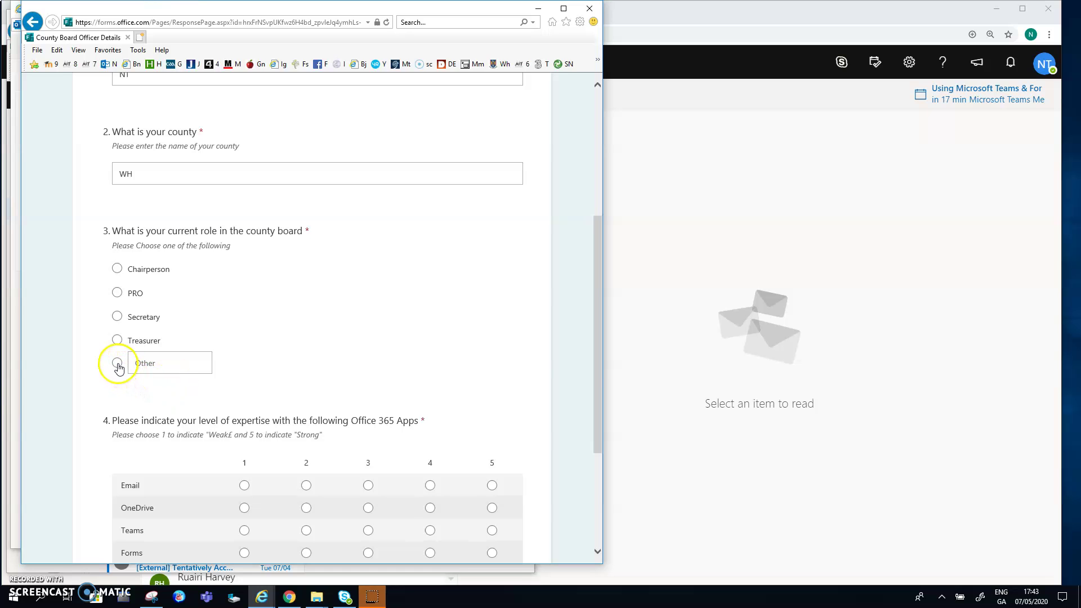
drag(598, 347, 600, 398)
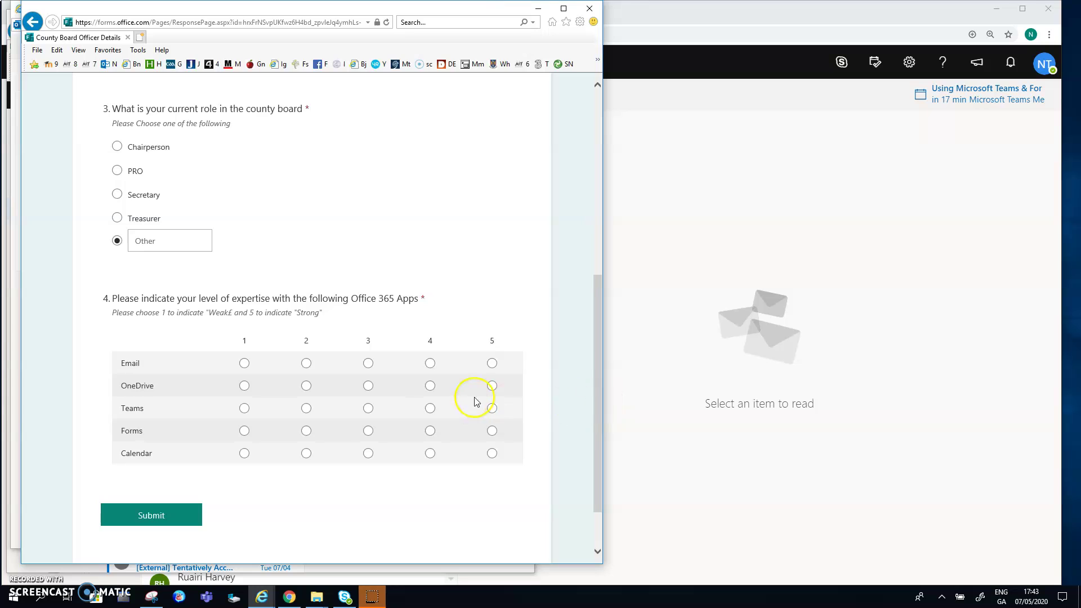
- Rate the Office 365 expertise as Email 1, OneDrive 2, Teams 3, Forms 4 and Calendar 3
click(244, 366)
drag(596, 345, 607, 223)
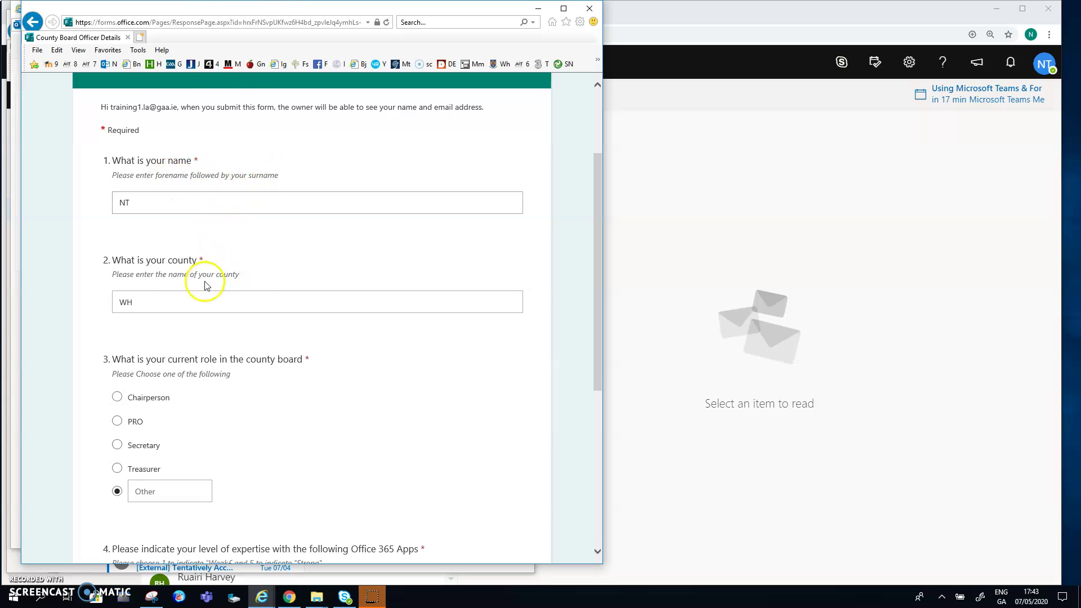
drag(596, 335, 591, 398)
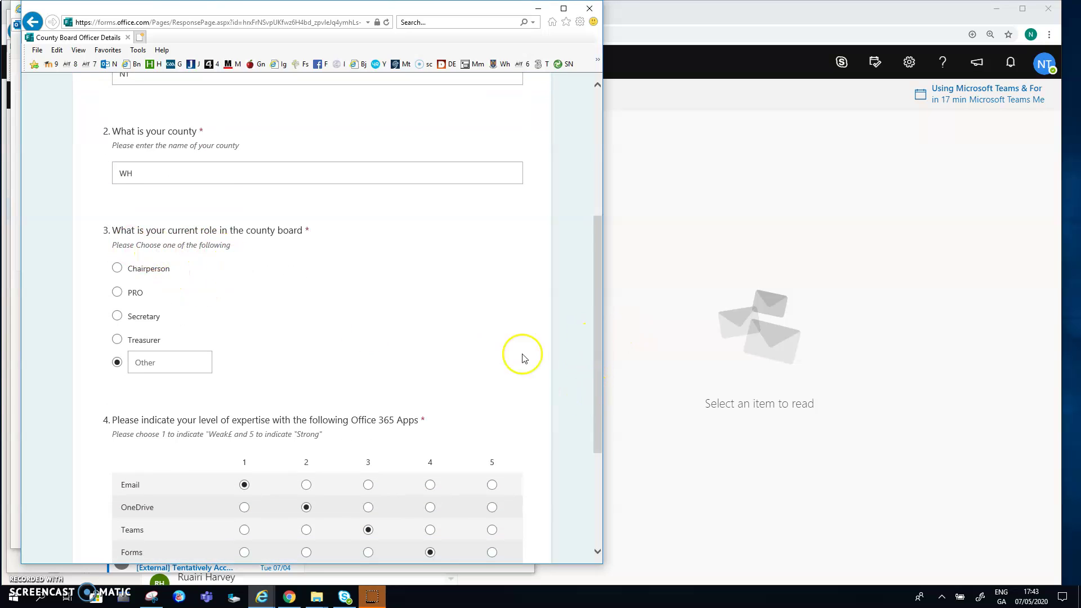
drag(598, 317, 601, 368)
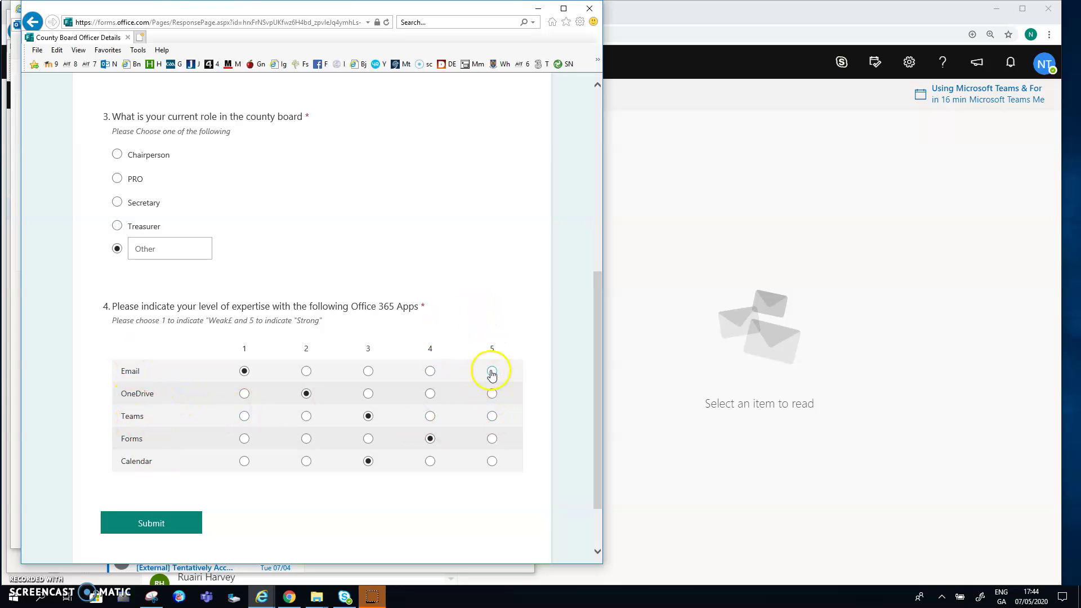
- Enter None as the Other role in question 3 and submit the survey response
click(159, 525)
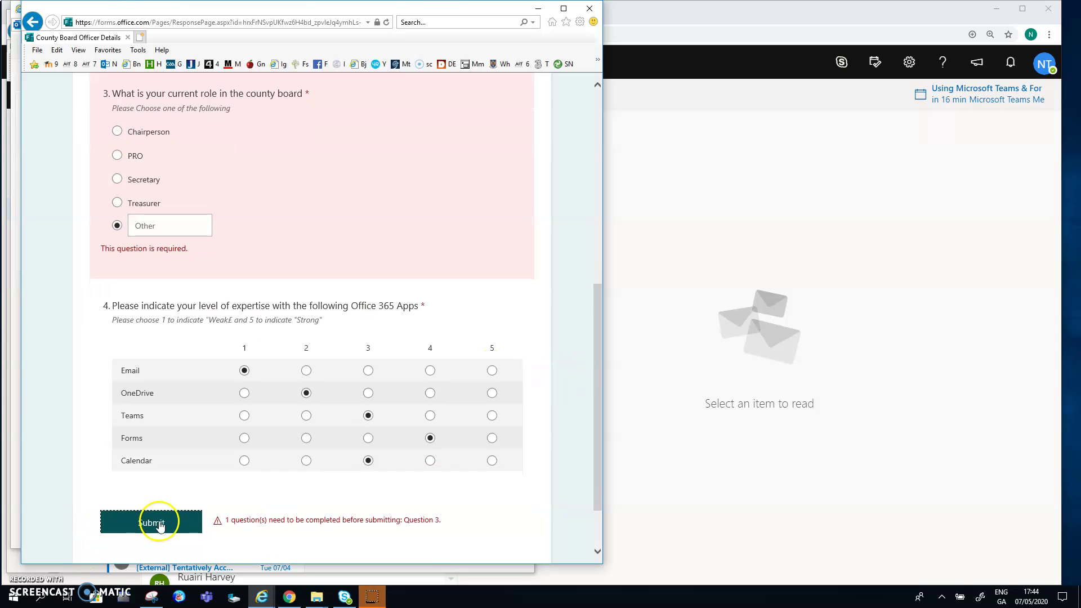
click(156, 224)
click(165, 224)
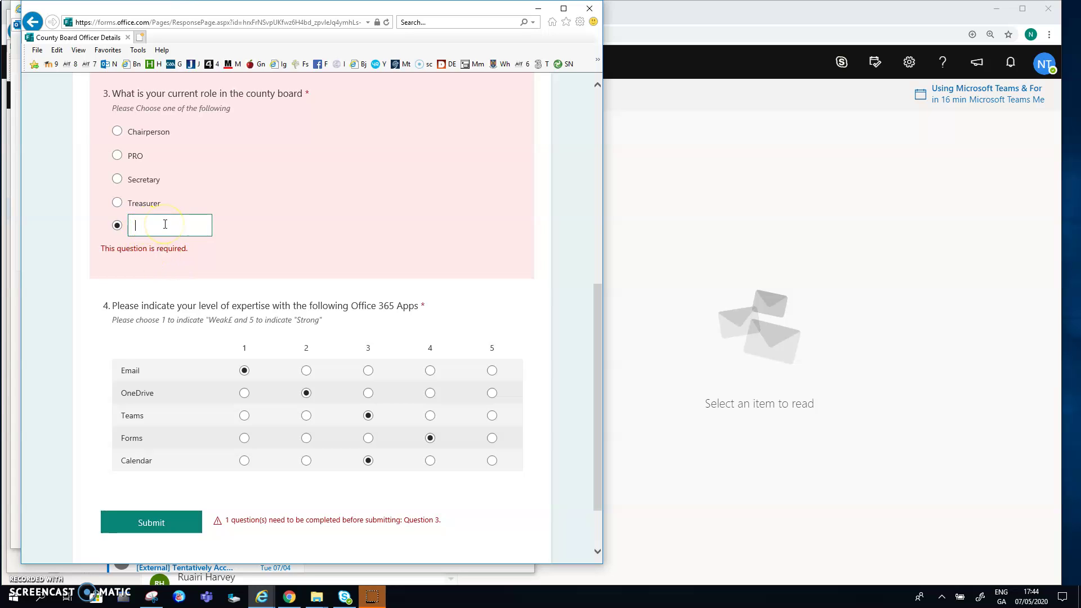
text(None)
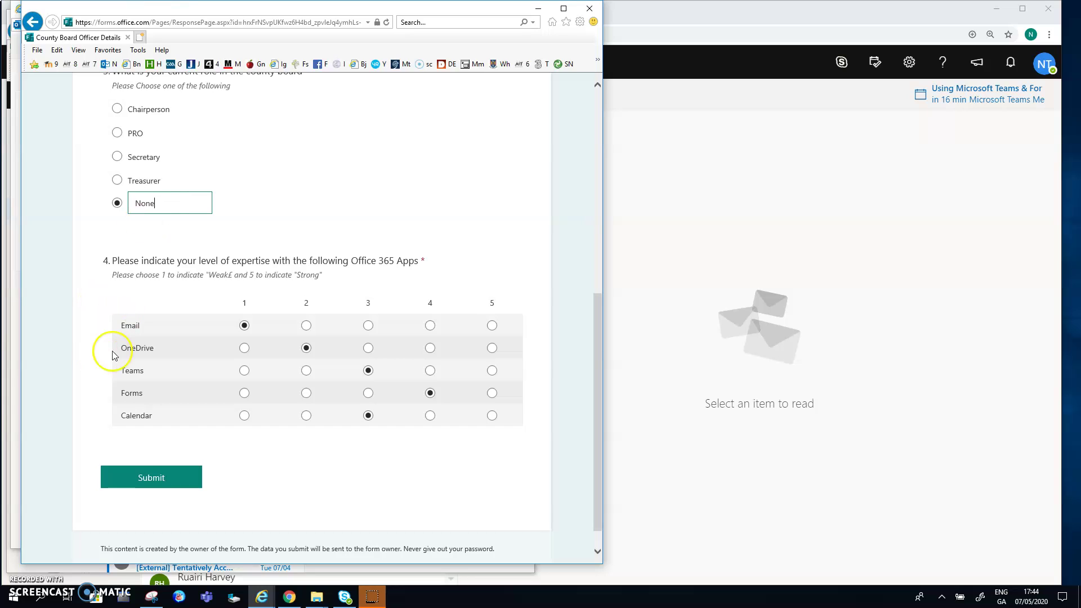
click(151, 478)
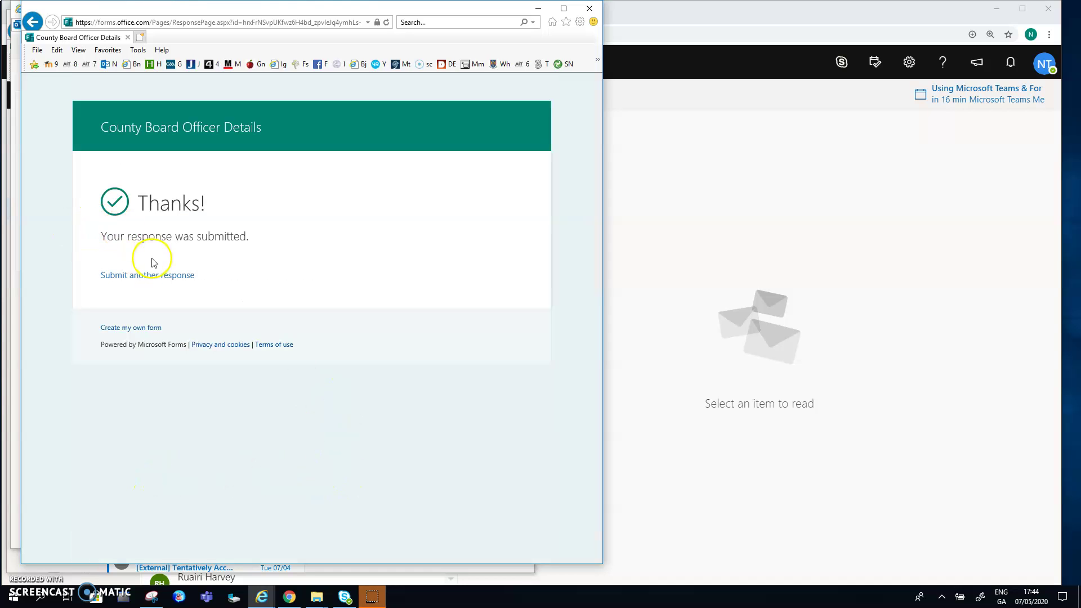
- Switch to the sender's Outlook in Chrome, go to Microsoft Forms and open the County Board Officer Details form
click(699, 15)
click(641, 154)
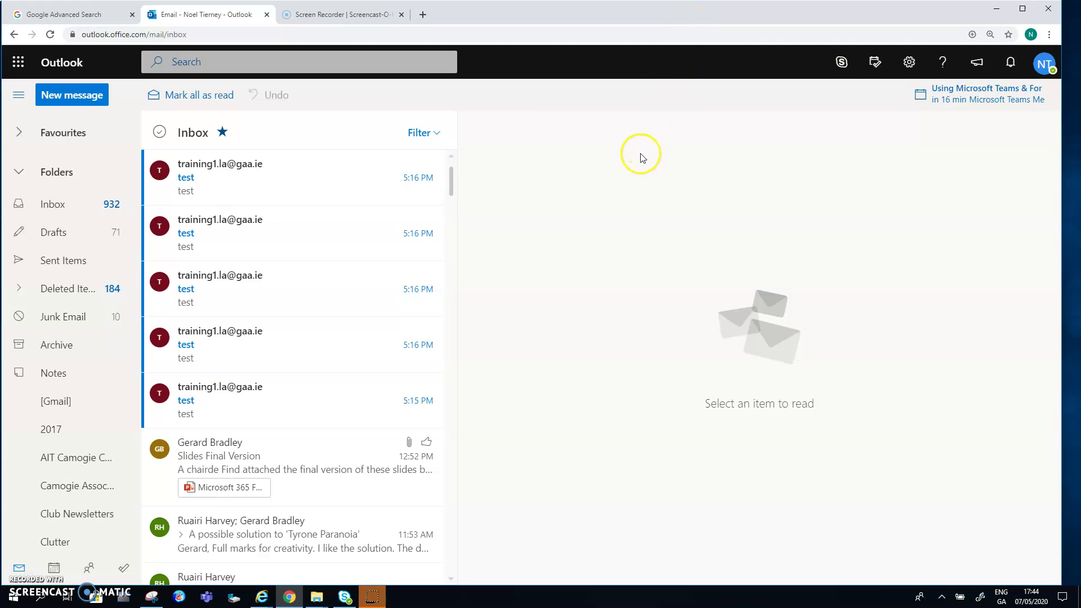
click(17, 67)
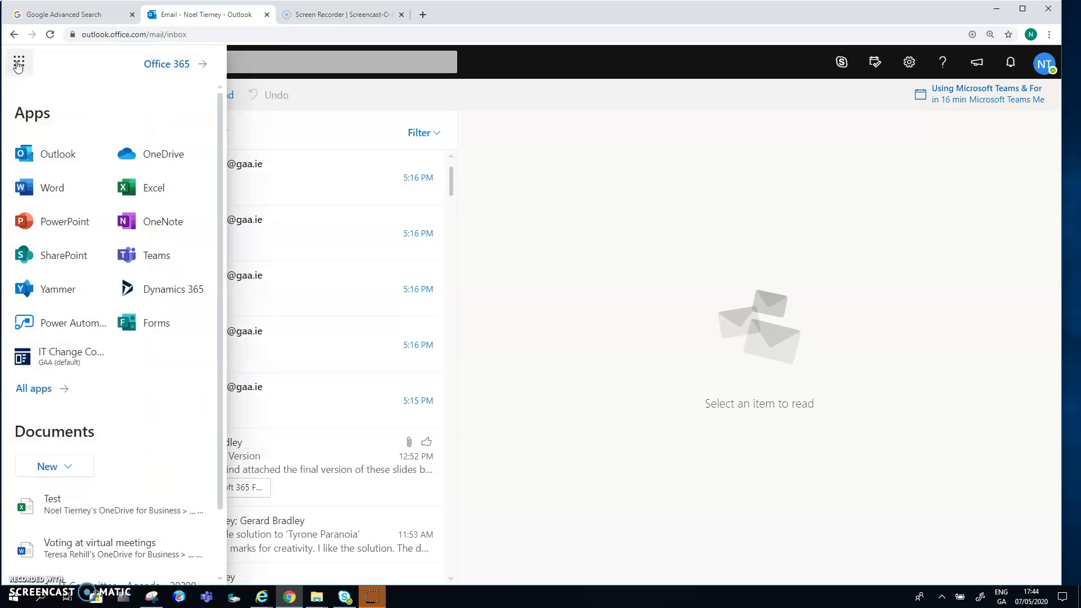
click(138, 322)
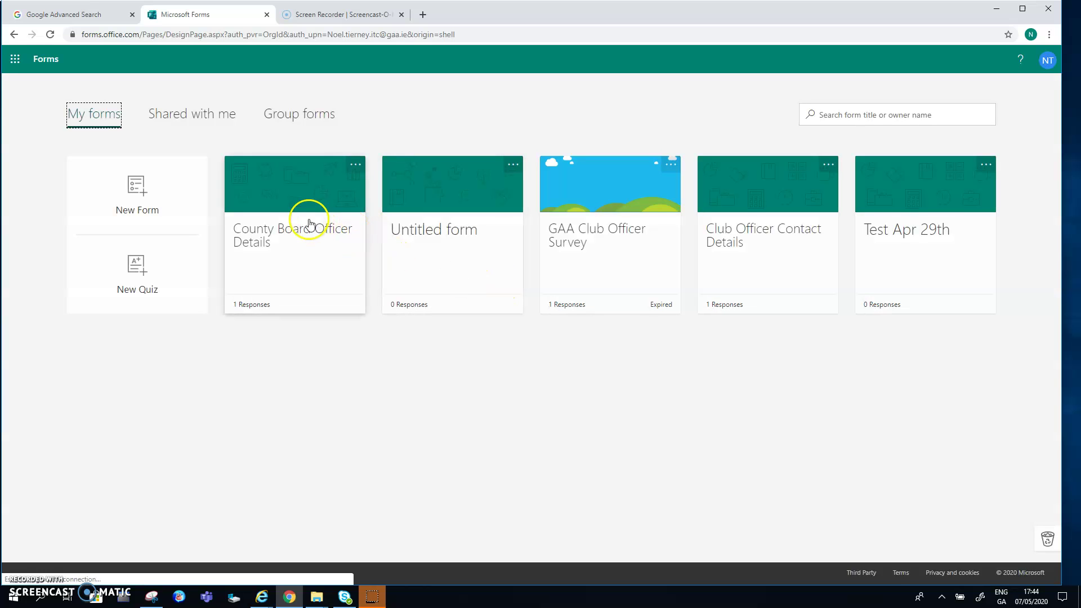
click(289, 205)
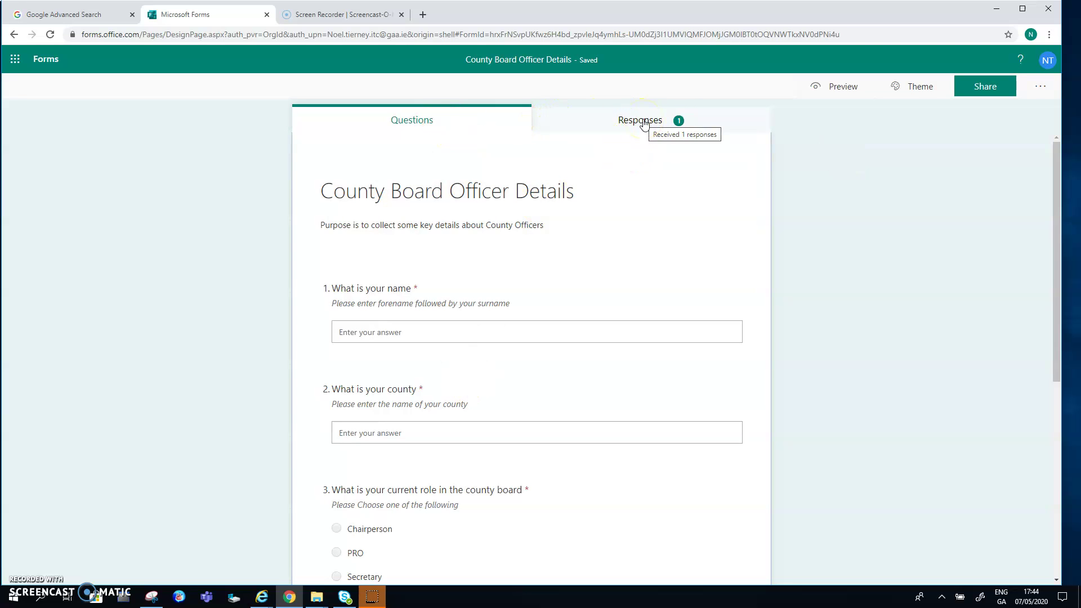
- Examine the form's response summary, from the name and county answers to the role and expertise charts
click(644, 121)
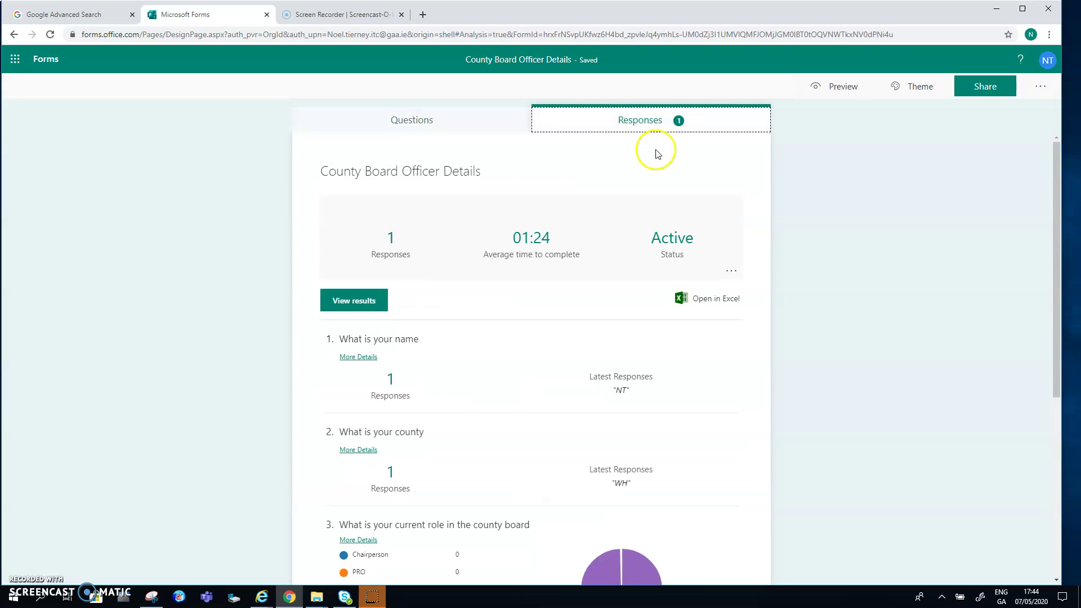
drag(1055, 212, 1051, 319)
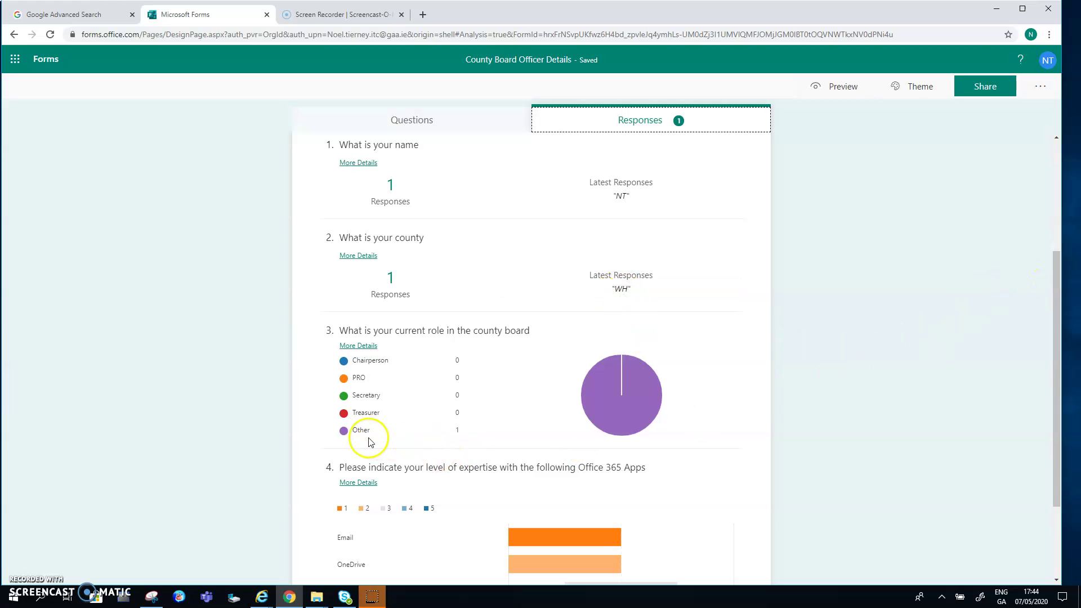
drag(1056, 285, 1074, 375)
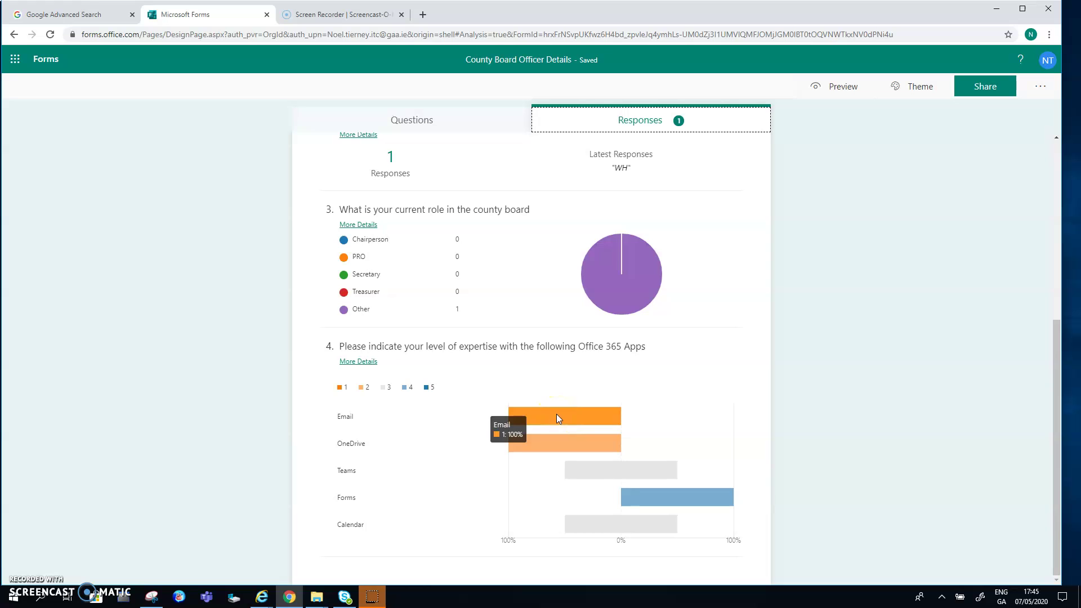
drag(1060, 376, 1050, 176)
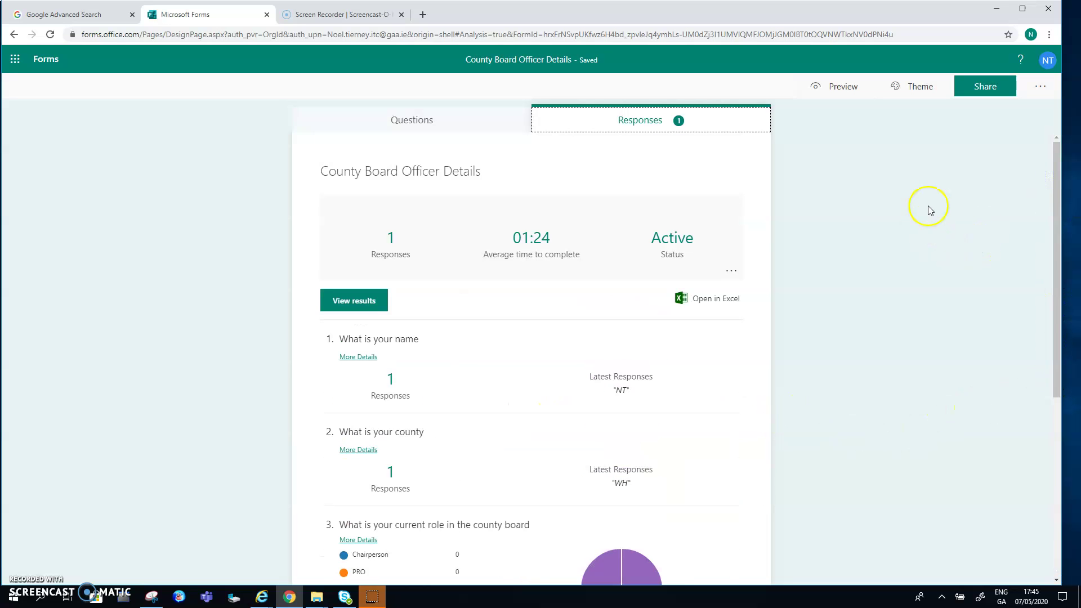
- Export the form responses to Excel, open the downloaded workbook and enable editing
click(706, 301)
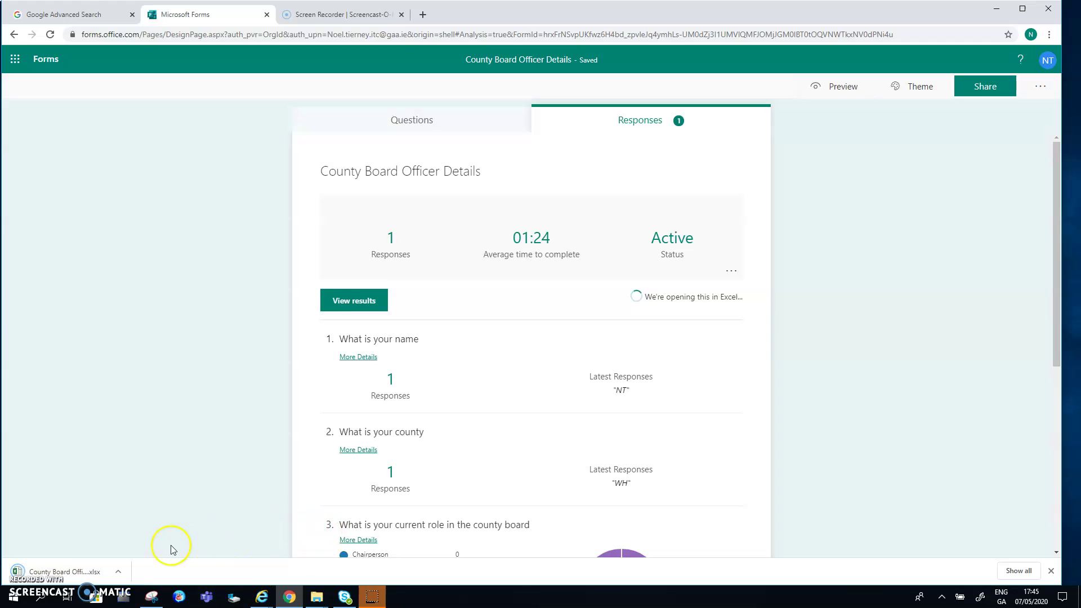
click(75, 572)
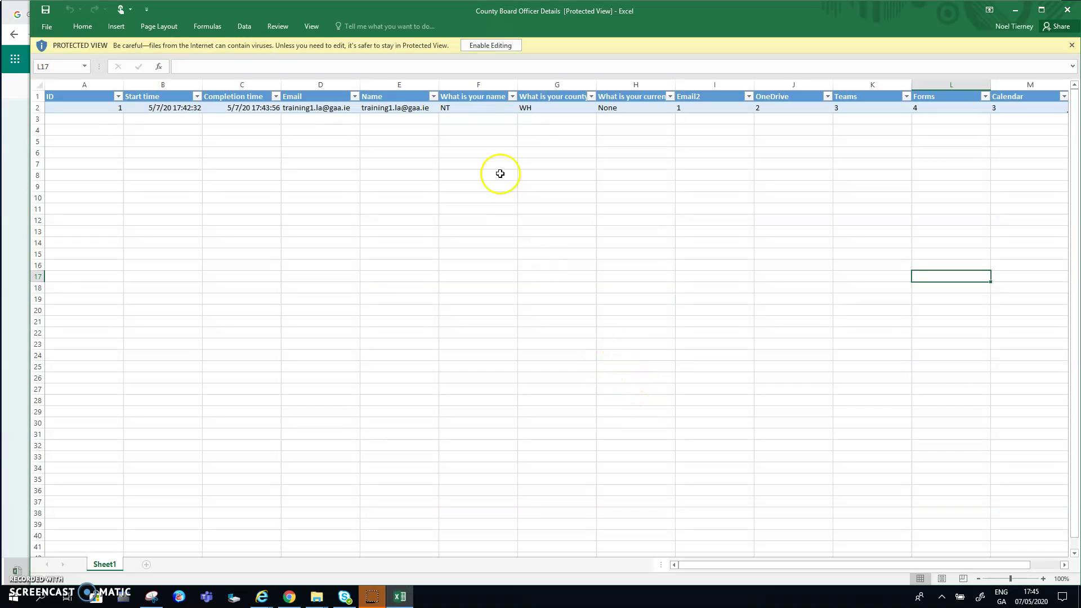
click(491, 45)
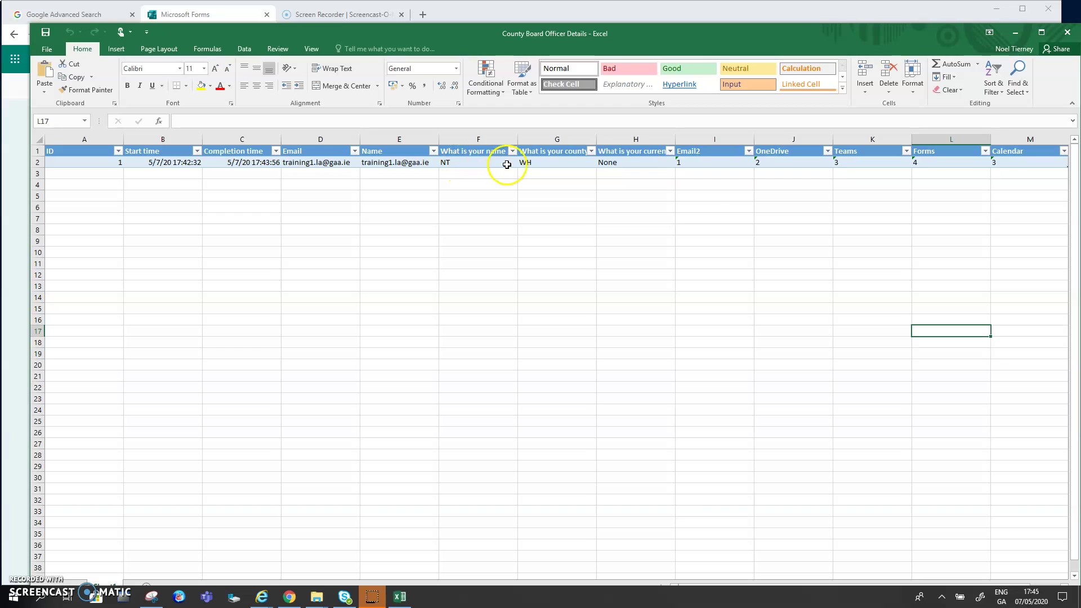
- Widen the county and current role columns and narrow the ID and Start time columns, keeping the start time fully readable
drag(600, 135, 614, 137)
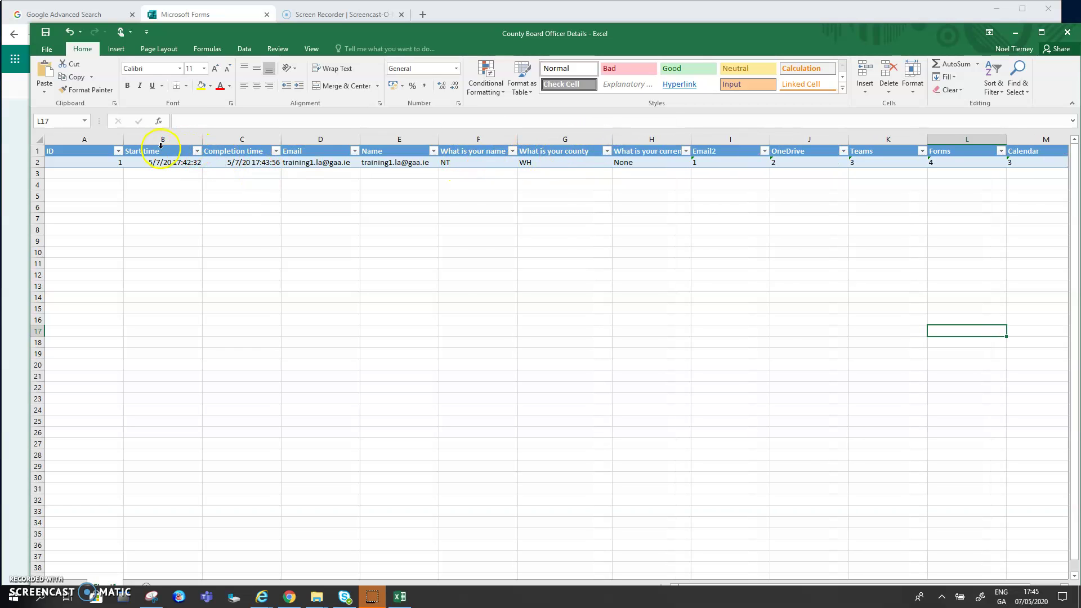
drag(123, 140, 75, 141)
drag(148, 141, 126, 140)
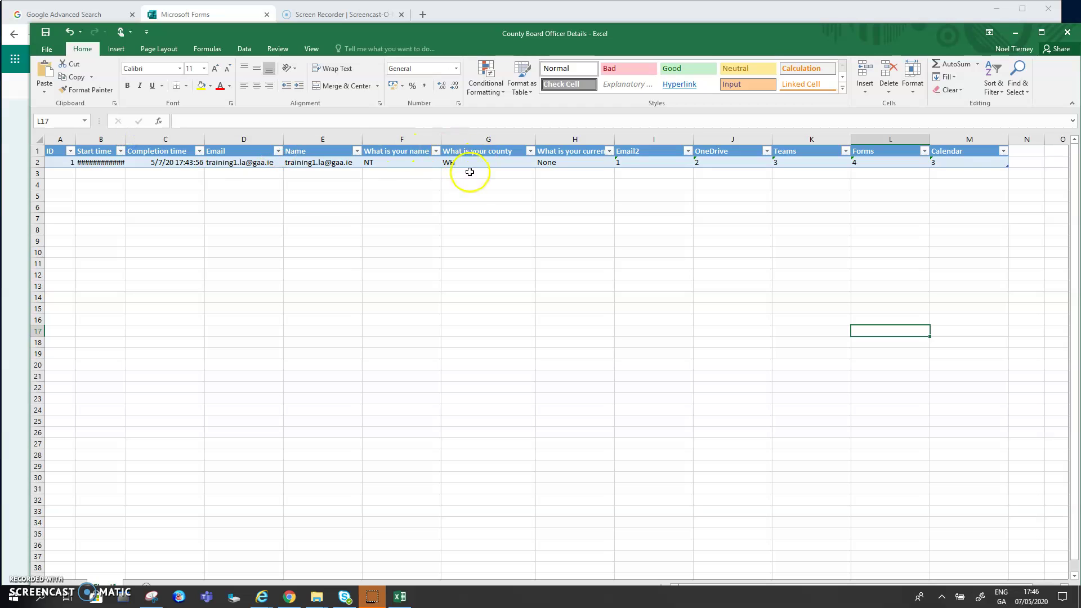
drag(614, 140, 651, 139)
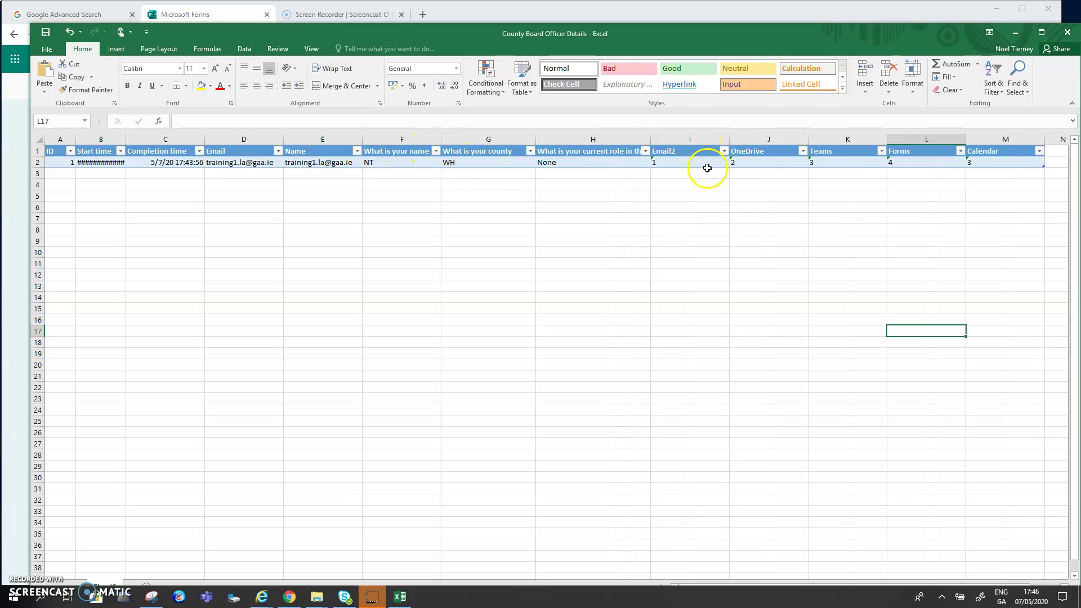
drag(656, 139, 670, 139)
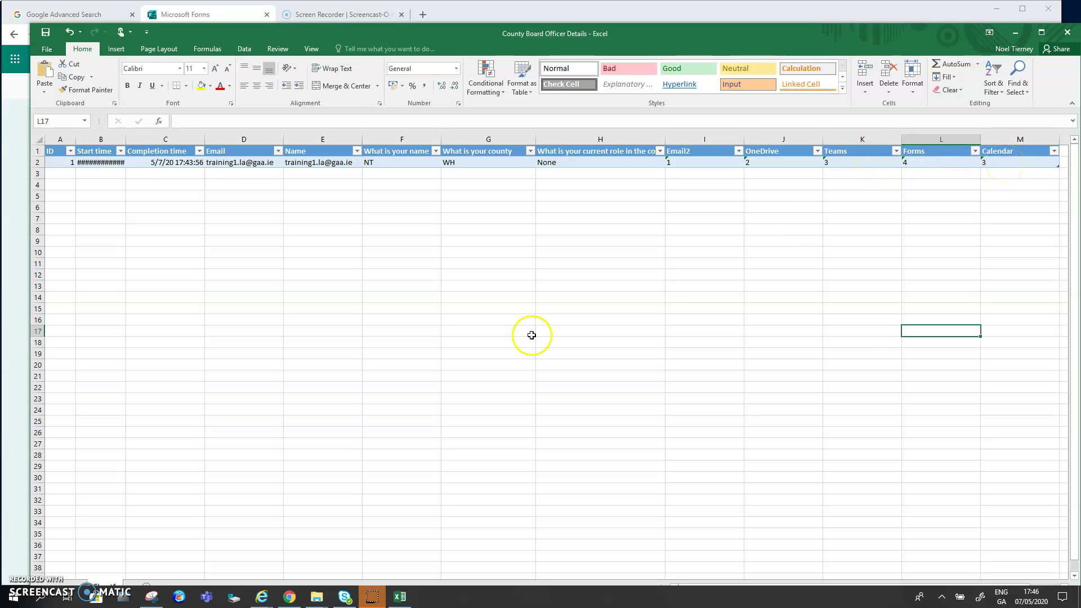
drag(125, 139, 134, 139)
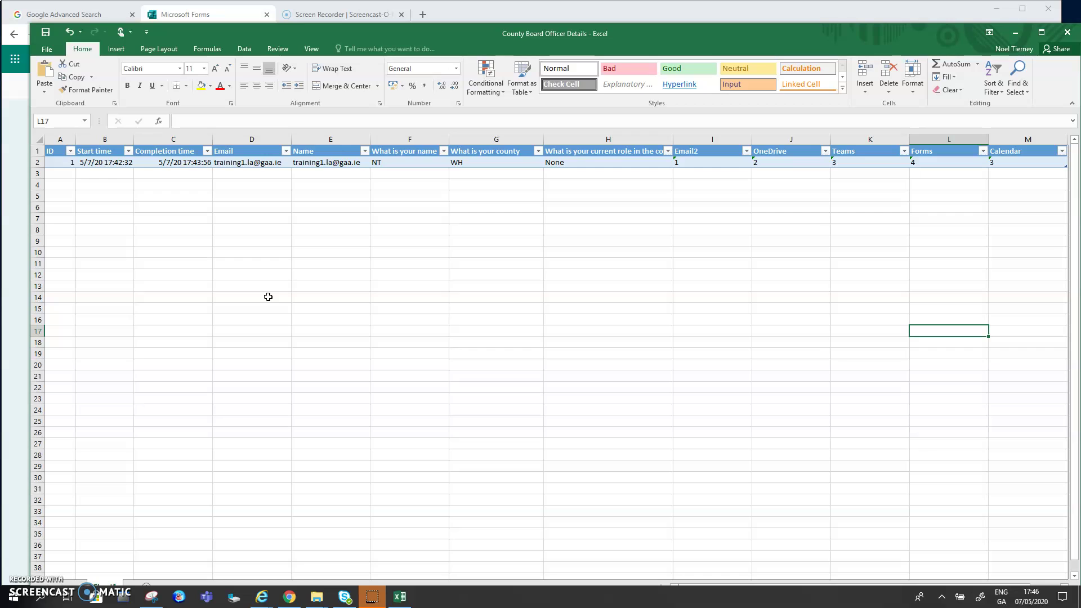
click(62, 174)
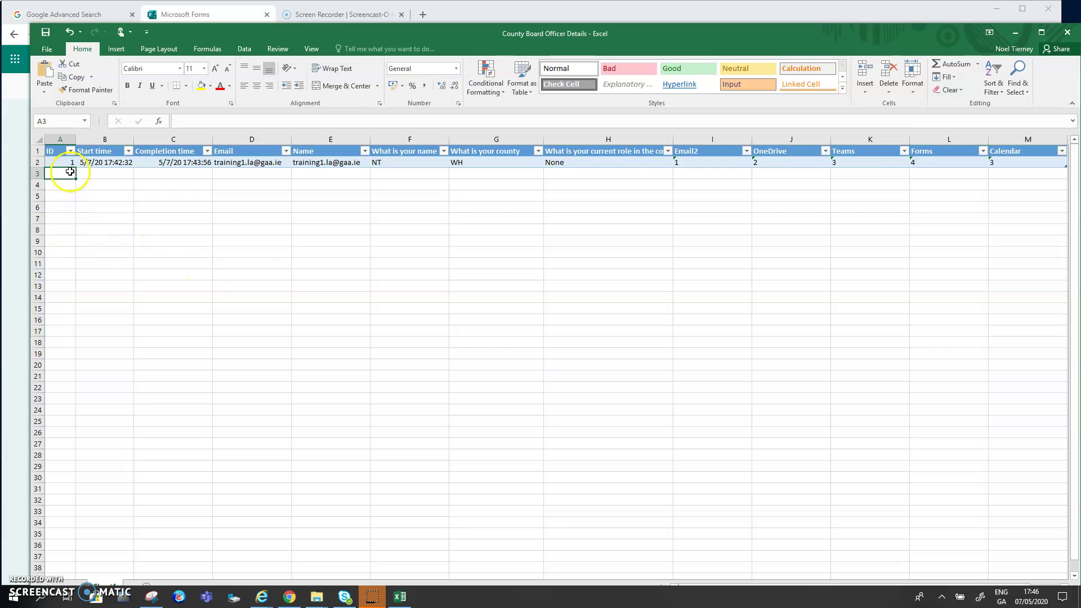
click(60, 253)
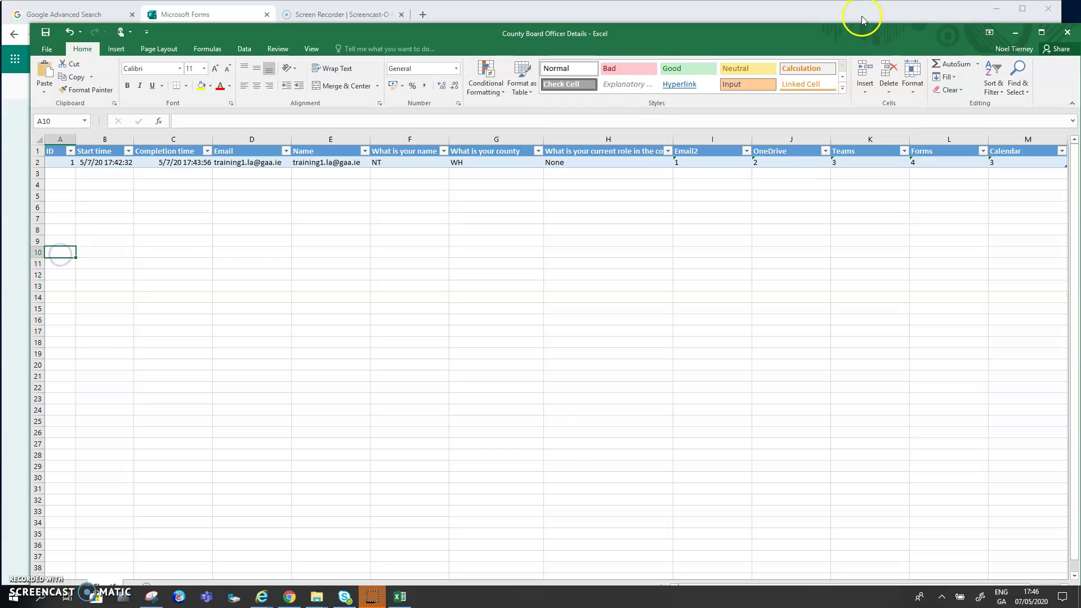